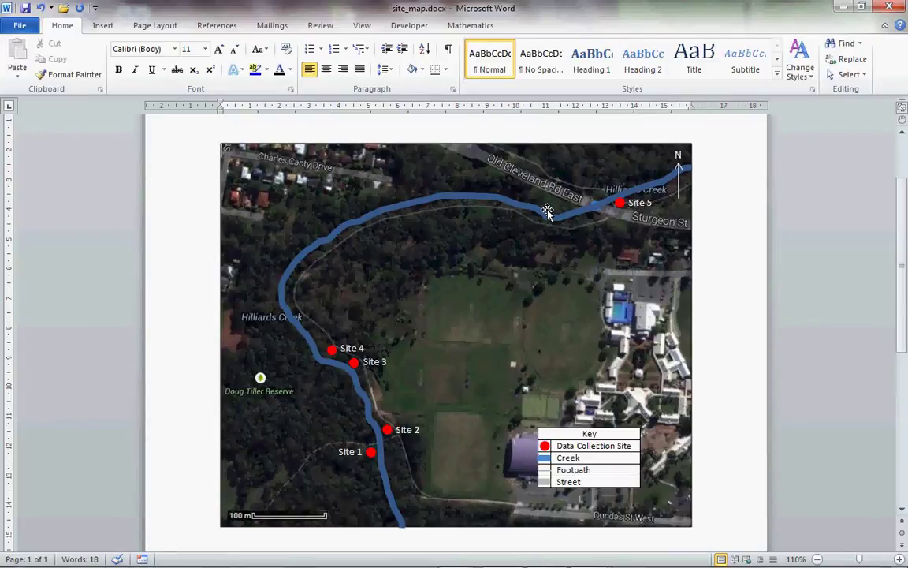
- Save the document as site_map.docx in Catchments\Report, replacing the existing copy
{"action": "left_click", "coordinate": [20, 29]}
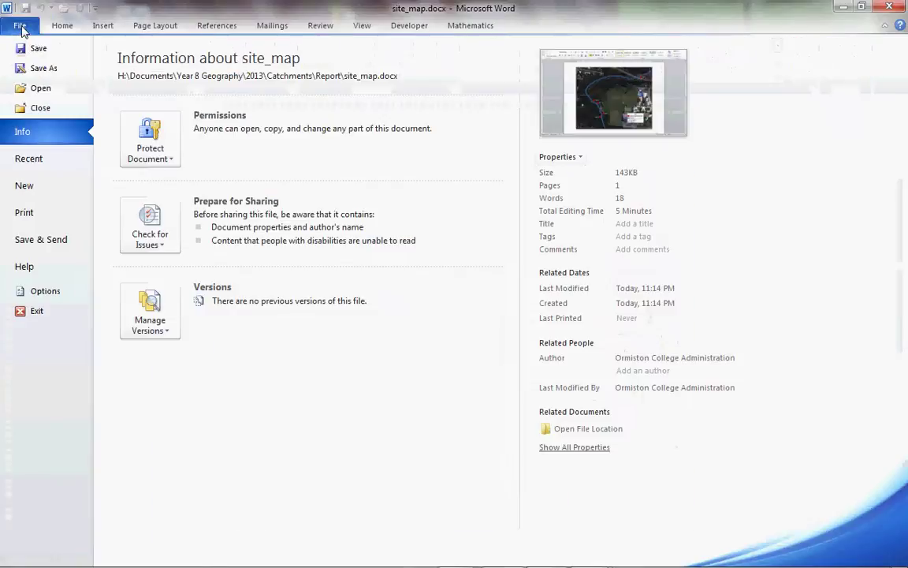
{"action": "left_click", "coordinate": [28, 67]}
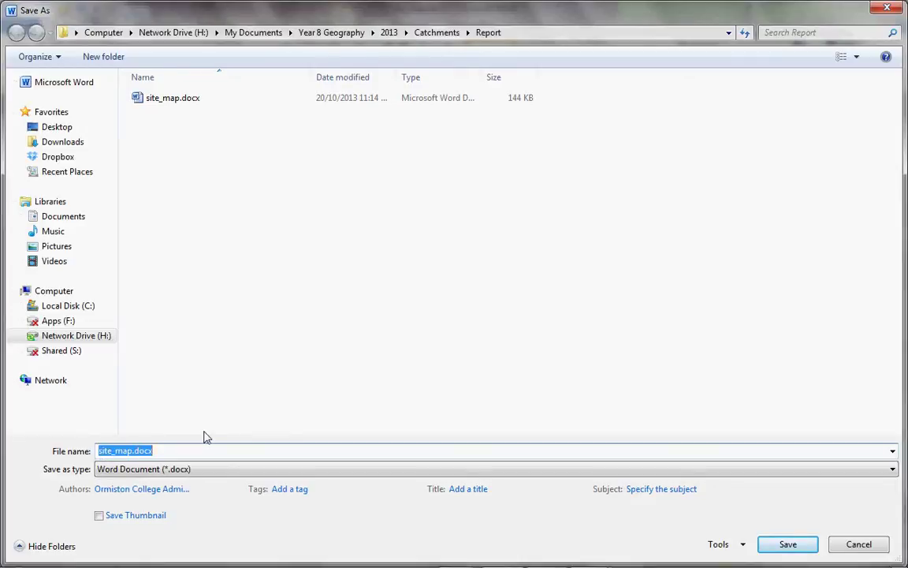
{"action": "left_click", "coordinate": [798, 546]}
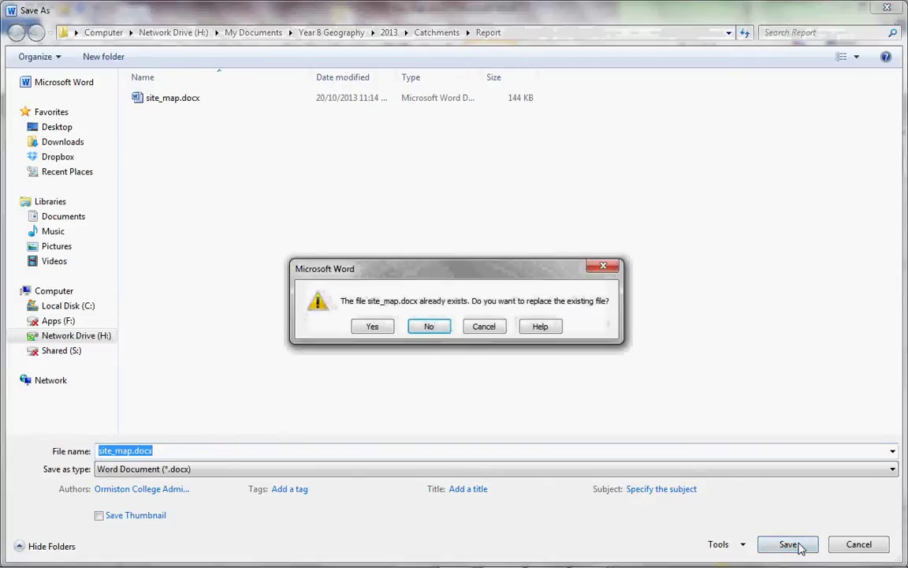
{"action": "left_click", "coordinate": [385, 328]}
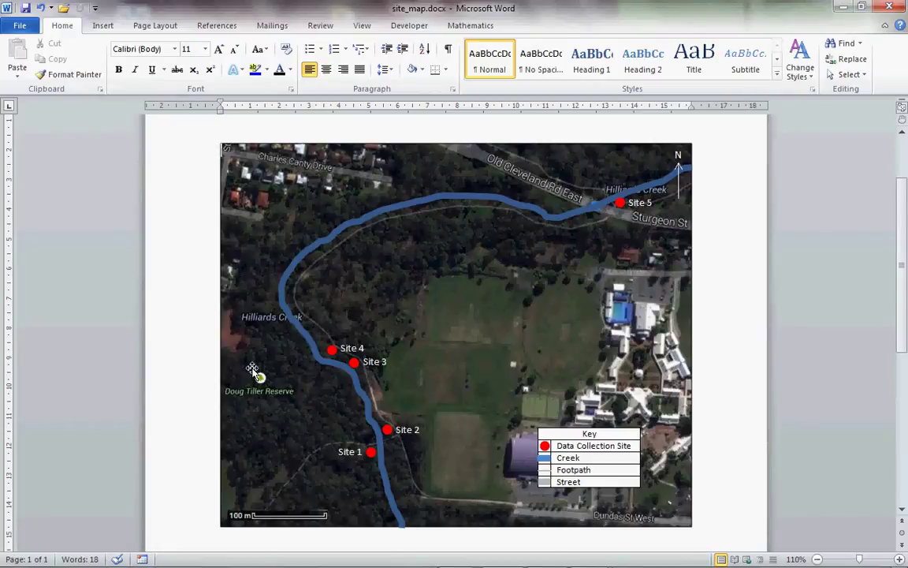
- Launch Snipping Tool and mark a snip rectangle around the entire creek site map
{"action": "mouse_move", "coordinate": [10, 560]}
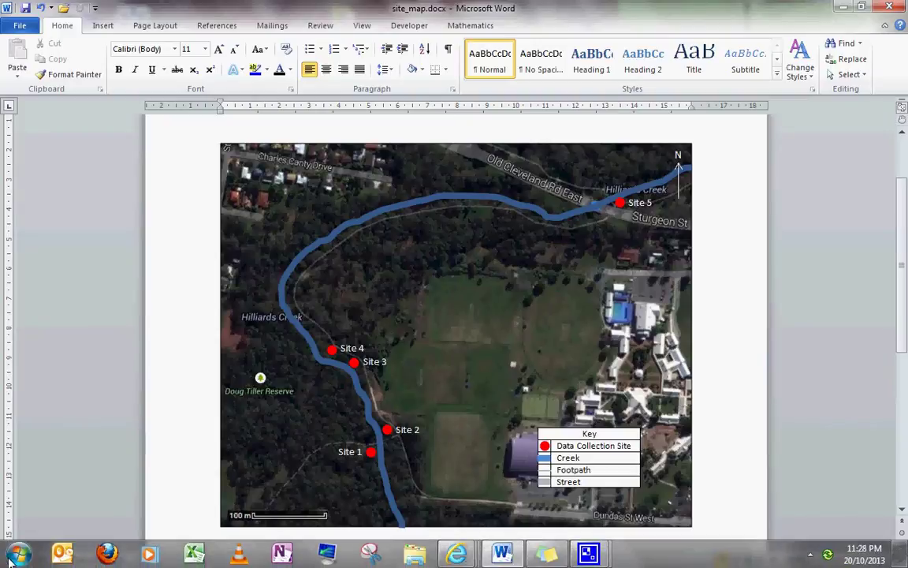
{"action": "left_click", "coordinate": [371, 555]}
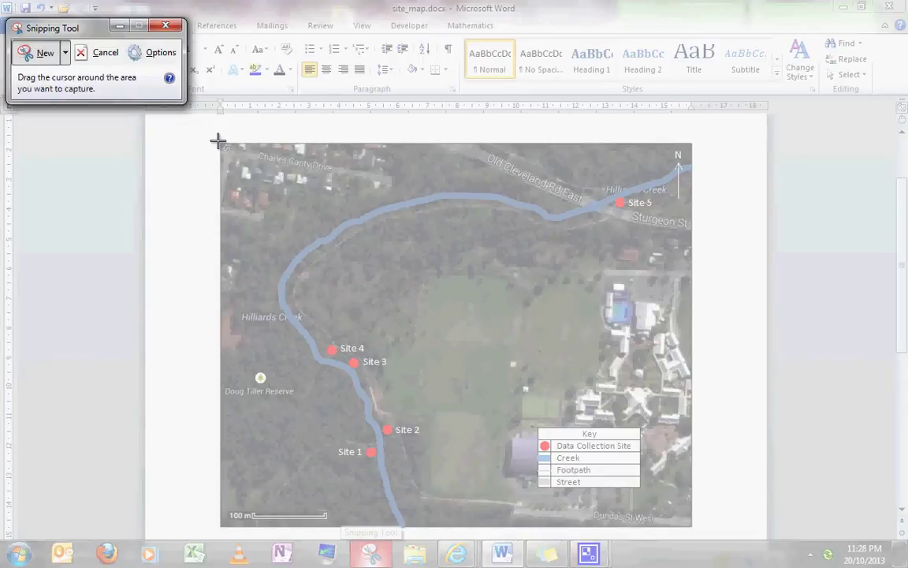
{"action": "left_click_drag", "start_coordinate": [218, 141], "coordinate": [694, 530]}
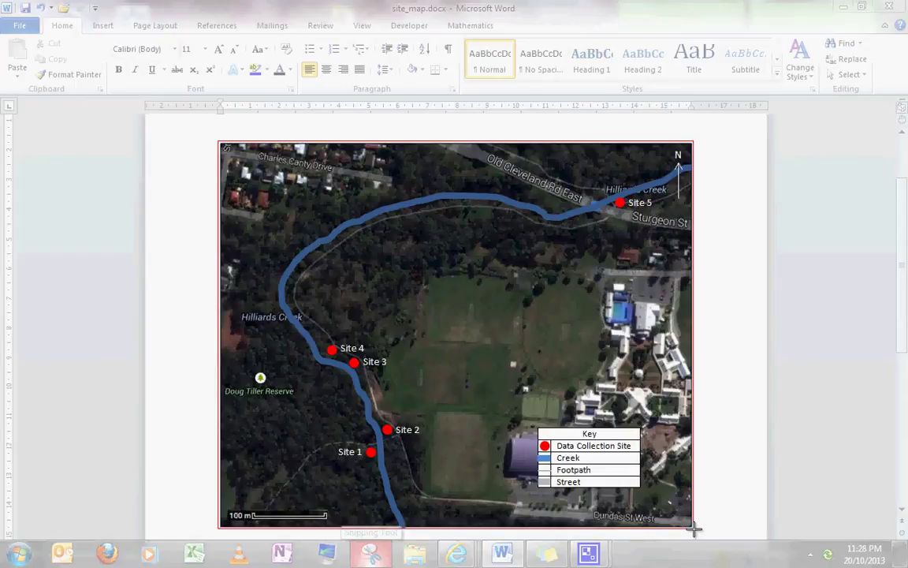
- Save the map snip as sitemap_final.JPG over the old file, then close Snipping Tool
{"action": "left_click_drag", "start_coordinate": [695, 530], "coordinate": [694, 527]}
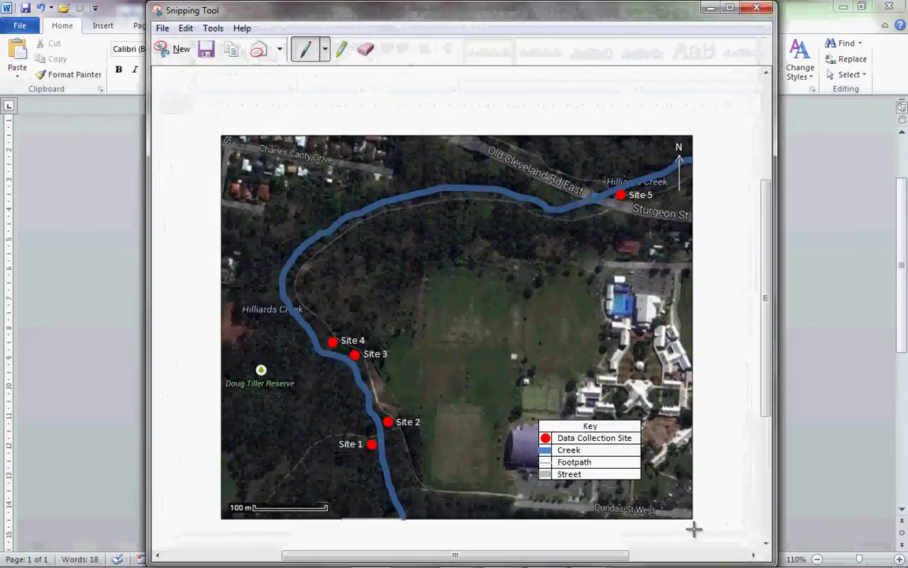
{"action": "left_click", "coordinate": [161, 29]}
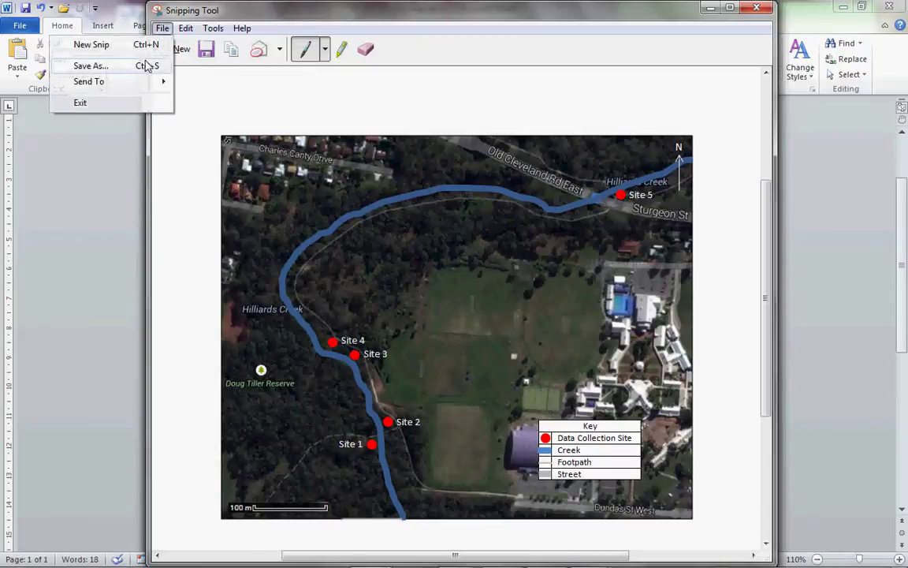
{"action": "left_click", "coordinate": [145, 68]}
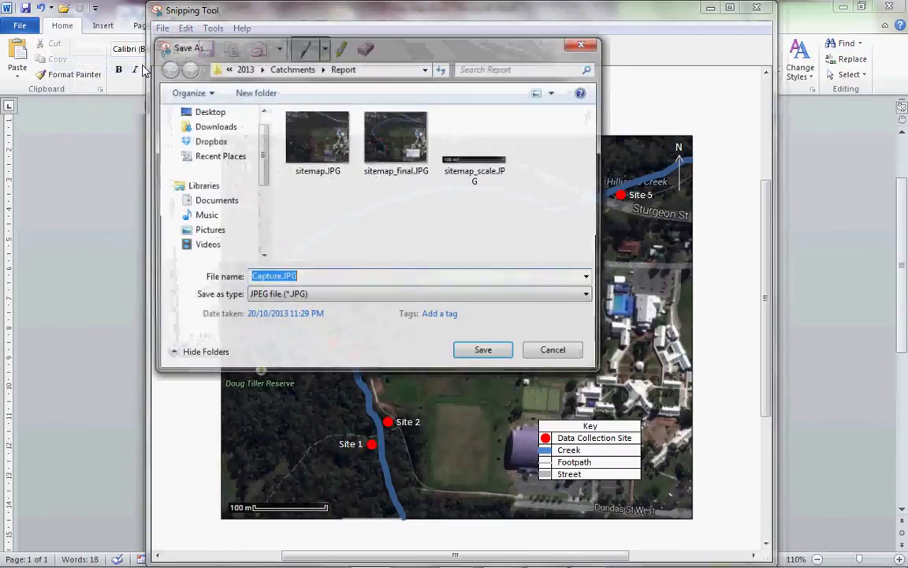
{"action": "left_click", "coordinate": [394, 182]}
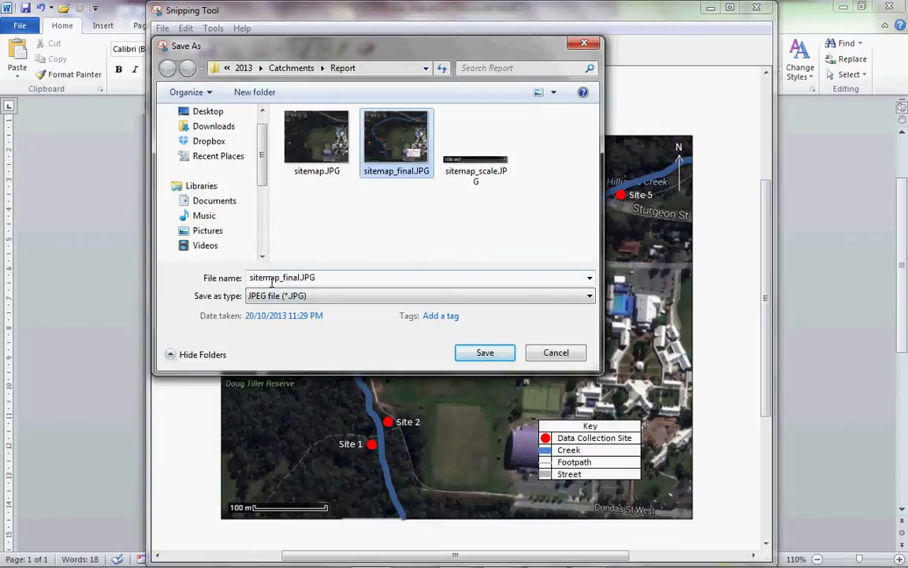
{"action": "left_click", "coordinate": [503, 354]}
{"action": "left_click", "coordinate": [489, 292]}
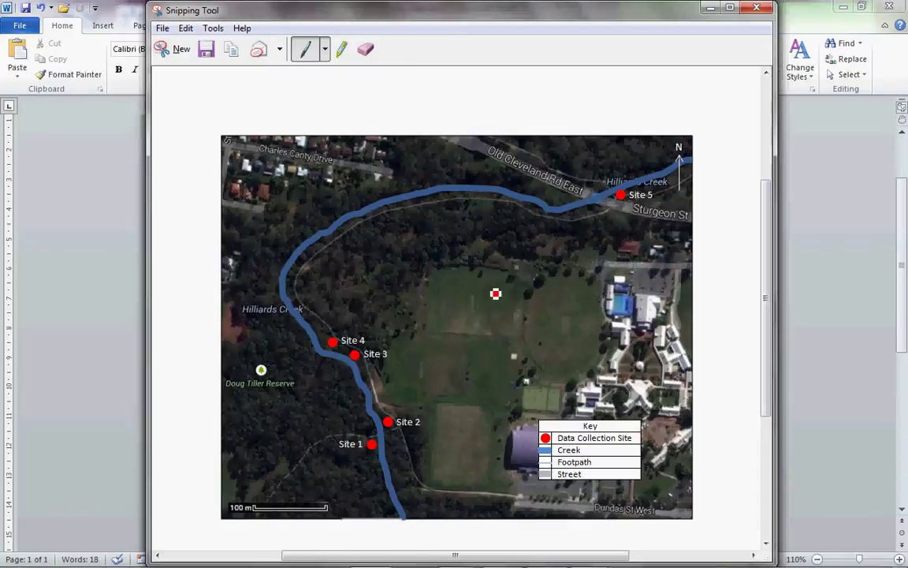
{"action": "left_click", "coordinate": [757, 9]}
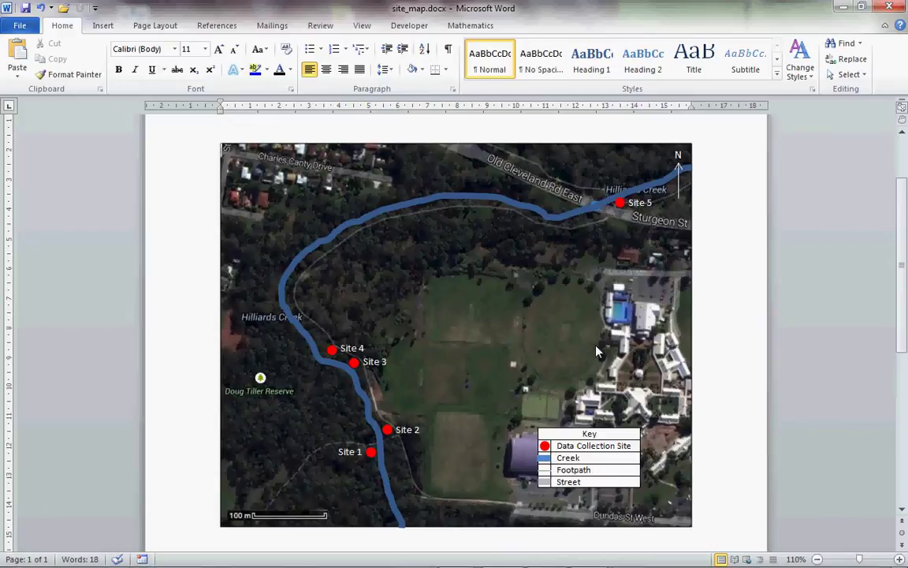
- Create a new blank document and insert the sitemap_final.JPG map picture
{"action": "key", "text": "ctrl+n"}
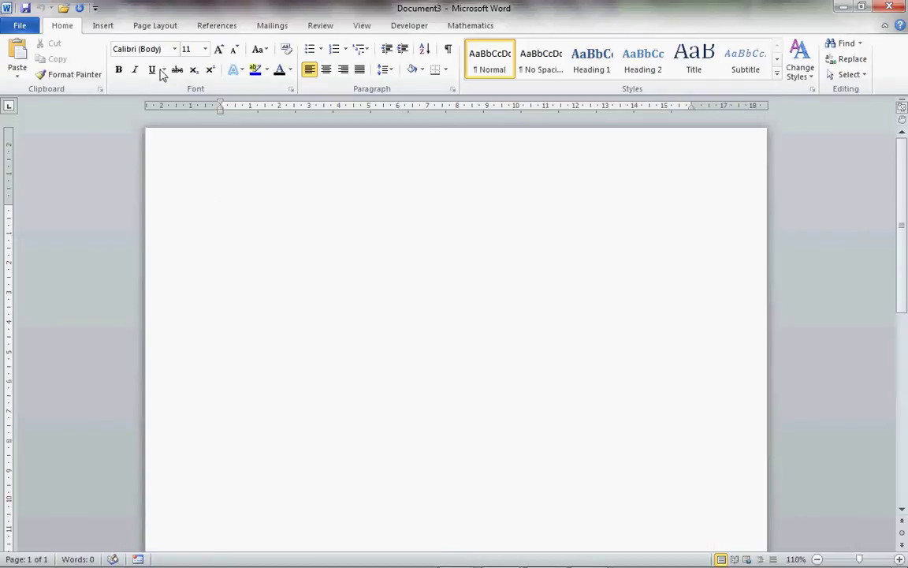
{"action": "left_click", "coordinate": [98, 25]}
{"action": "left_click", "coordinate": [147, 54]}
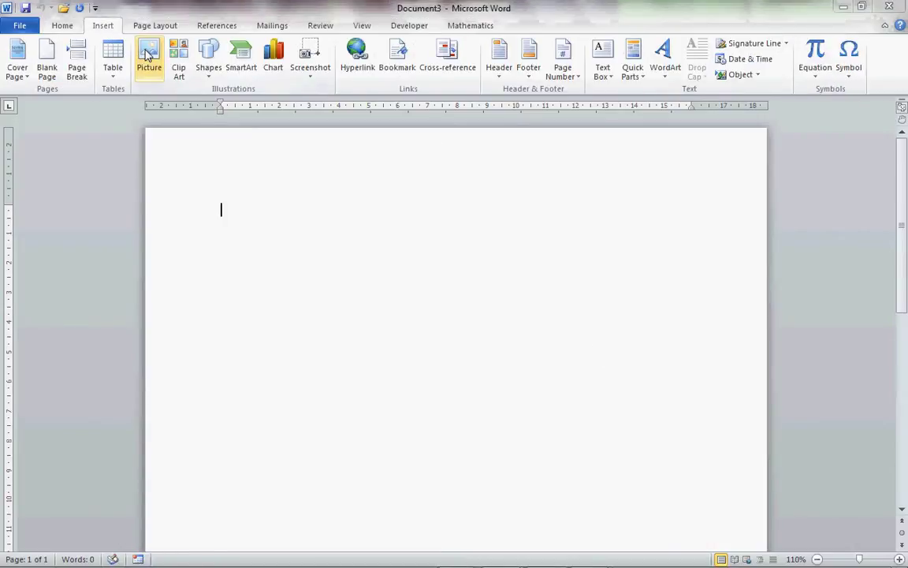
{"action": "left_click", "coordinate": [352, 114]}
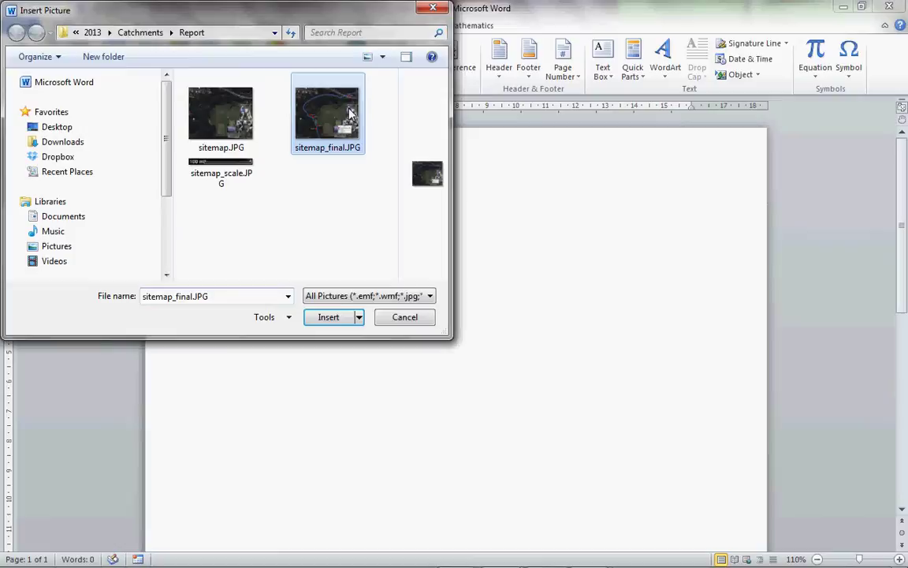
{"action": "left_click", "coordinate": [342, 318]}
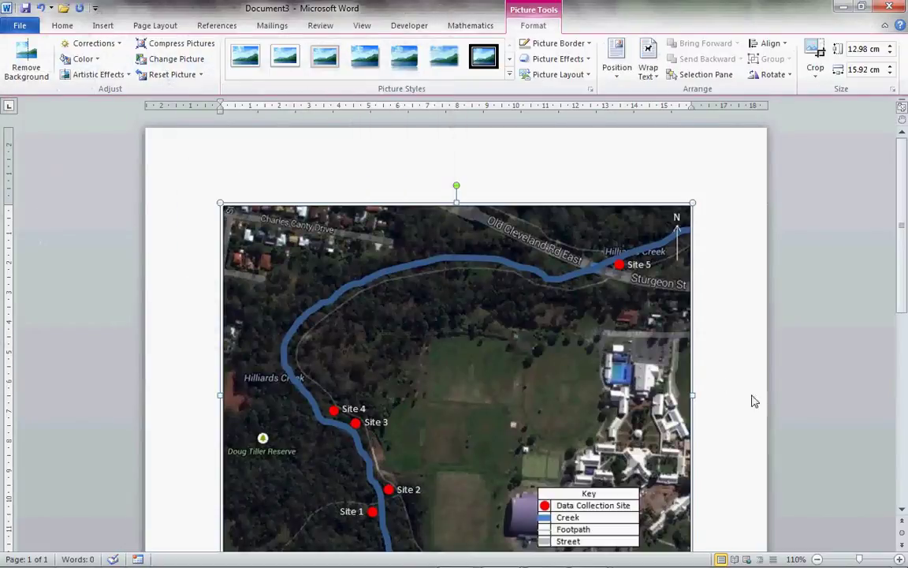
{"action": "left_click", "coordinate": [903, 511]}
{"action": "left_click", "coordinate": [904, 511]}
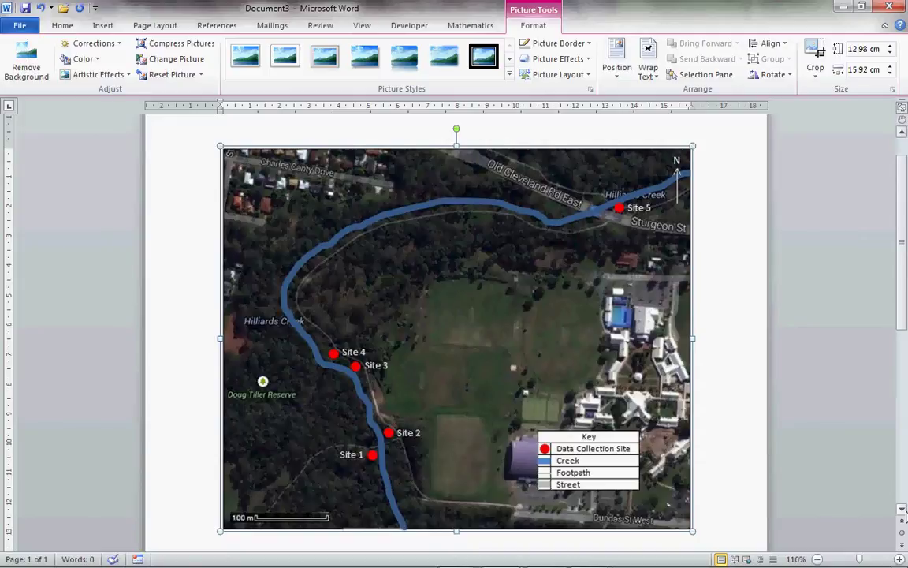
{"action": "left_click", "coordinate": [211, 30]}
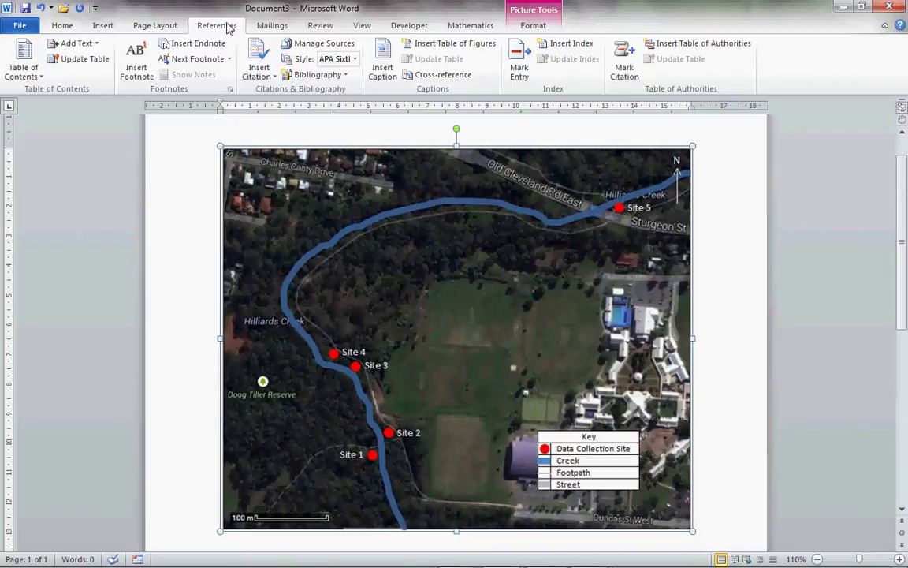
- Insert the caption 'Figure 1: Hilliards Creek, Ormiston' positioned below the map picture
{"action": "left_click", "coordinate": [383, 72]}
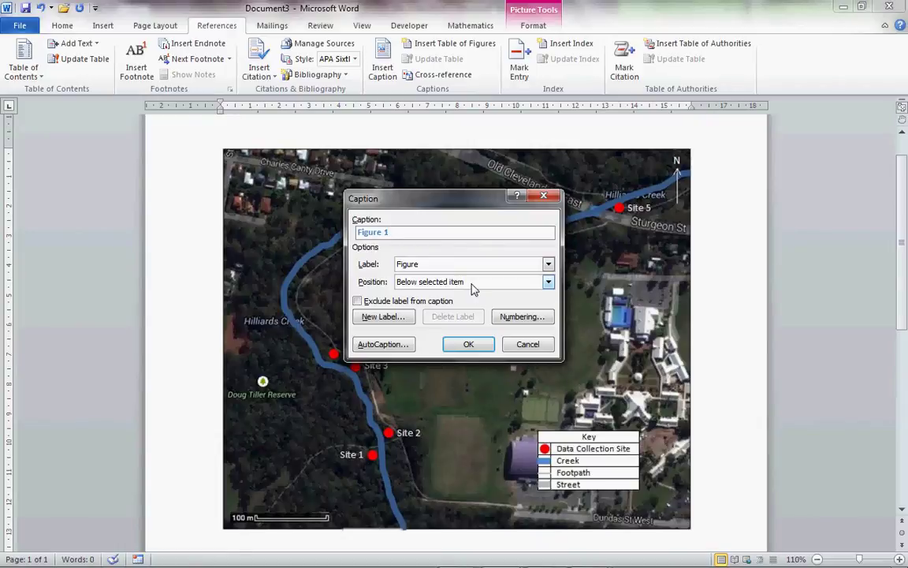
{"action": "type", "text": ": Hilliards Creek, Ormiston"}
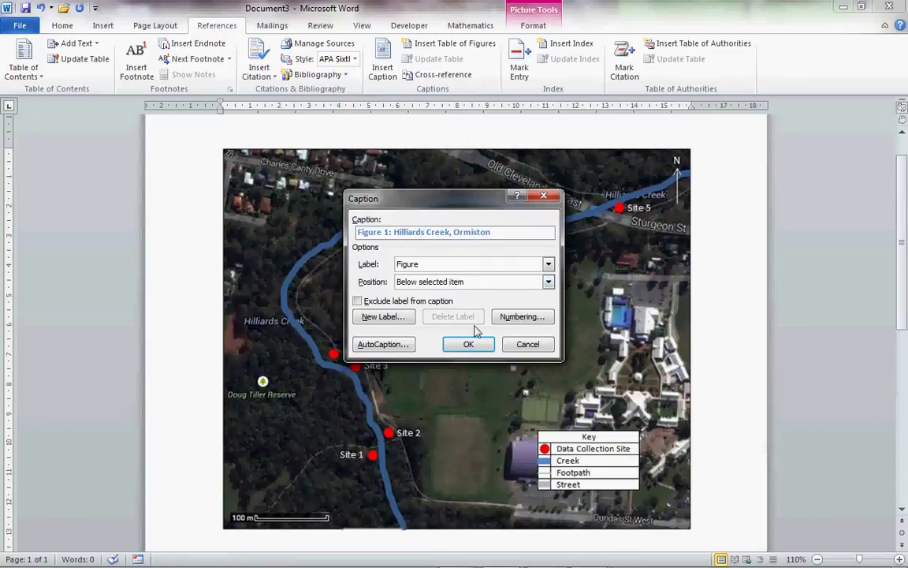
{"action": "left_click", "coordinate": [476, 347]}
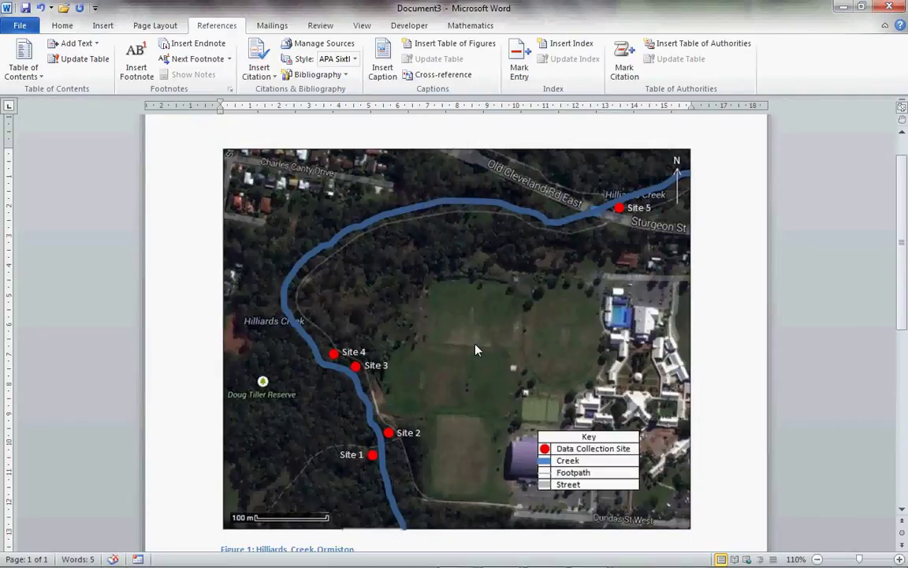
- Add an empty line after the Figure 1 caption to hold the citation
{"action": "left_click", "coordinate": [903, 509]}
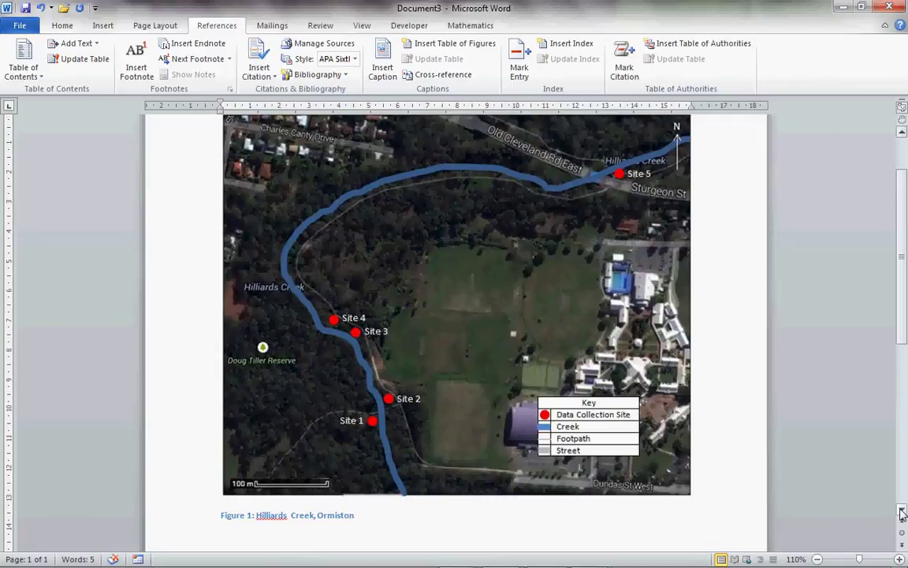
{"action": "key", "text": "Return"}
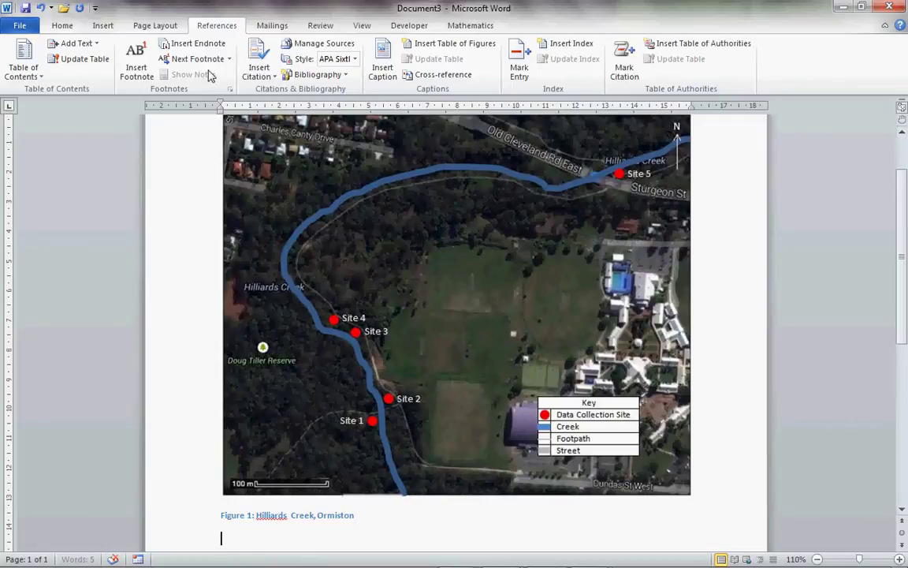
{"action": "left_click", "coordinate": [62, 25]}
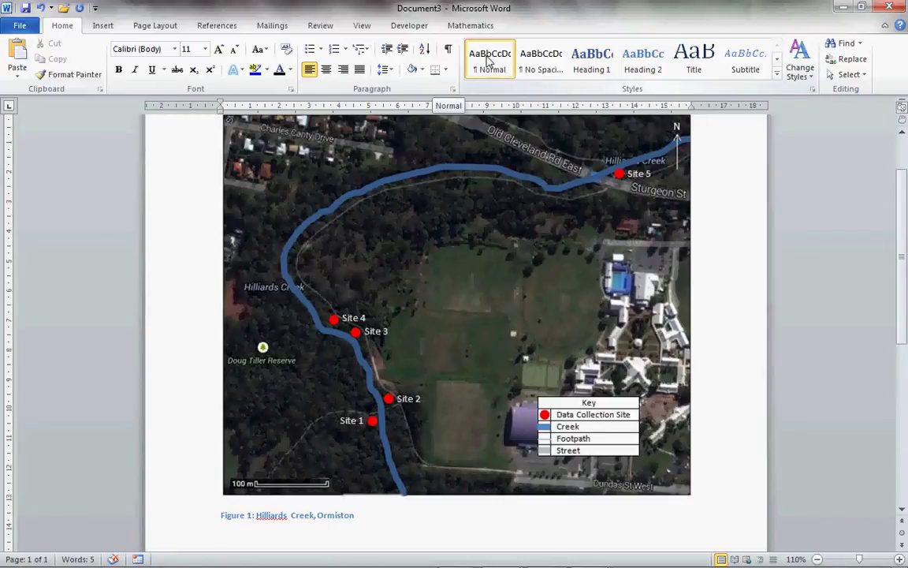
{"action": "left_click", "coordinate": [227, 27]}
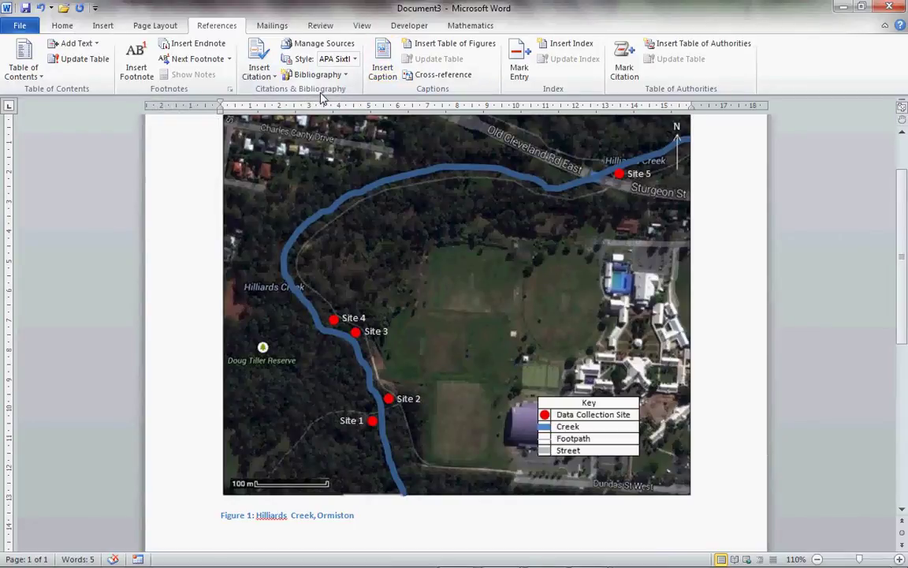
- Start a new Web site source with the corporate author Google
{"action": "left_click", "coordinate": [267, 72]}
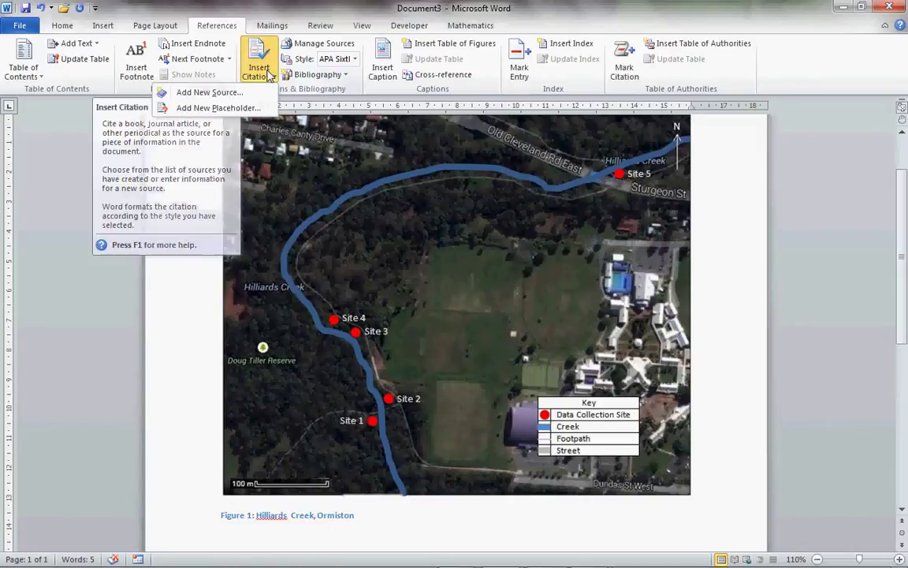
{"action": "left_click", "coordinate": [230, 95]}
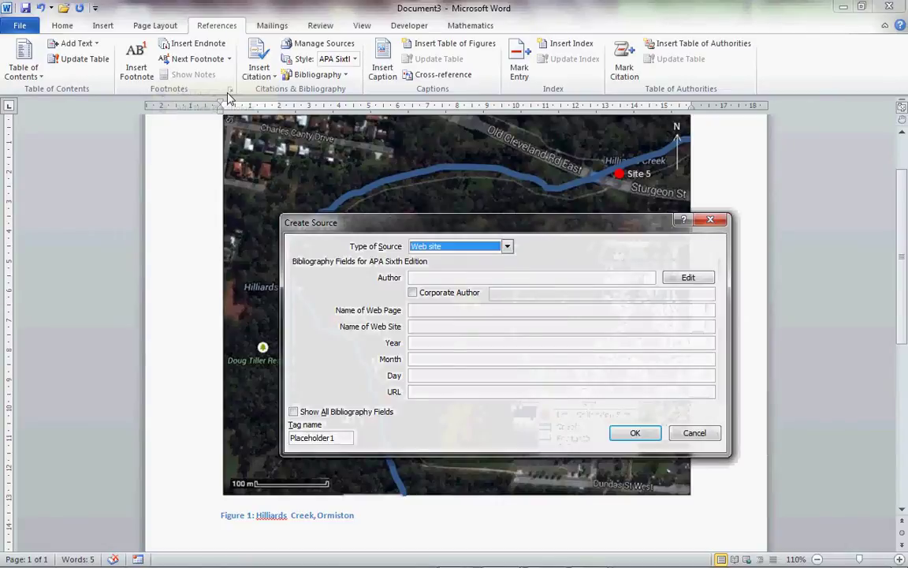
{"action": "left_click", "coordinate": [507, 246]}
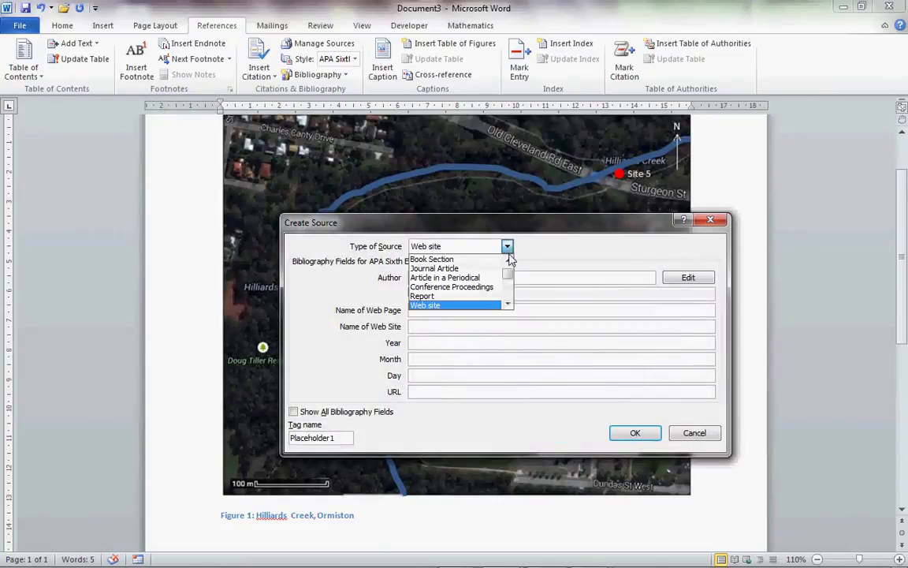
{"action": "mouse_move", "coordinate": [511, 273]}
{"action": "left_mouse_down"}
{"action": "mouse_move", "coordinate": [510, 294]}
{"action": "mouse_move", "coordinate": [511, 279]}
{"action": "left_mouse_up"}
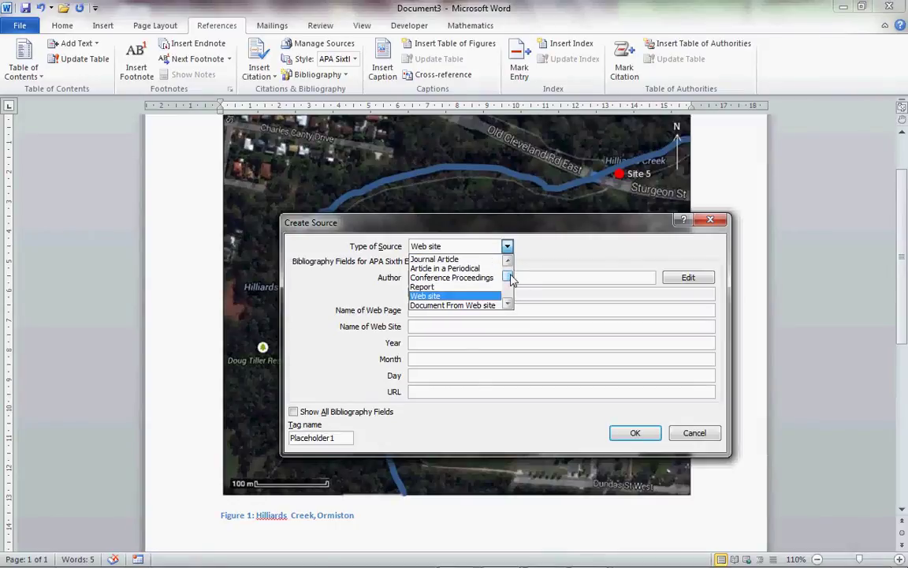
{"action": "left_click", "coordinate": [446, 298]}
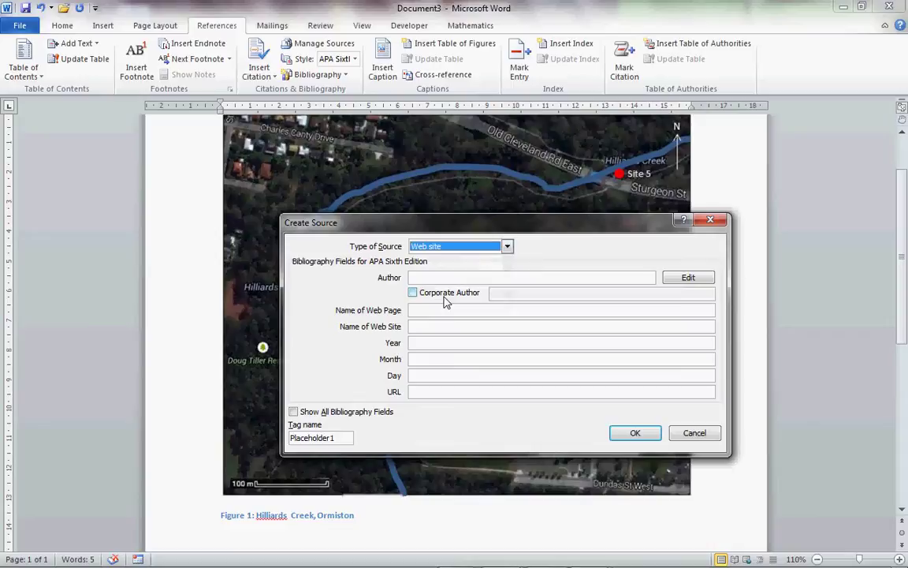
{"action": "left_click", "coordinate": [413, 280]}
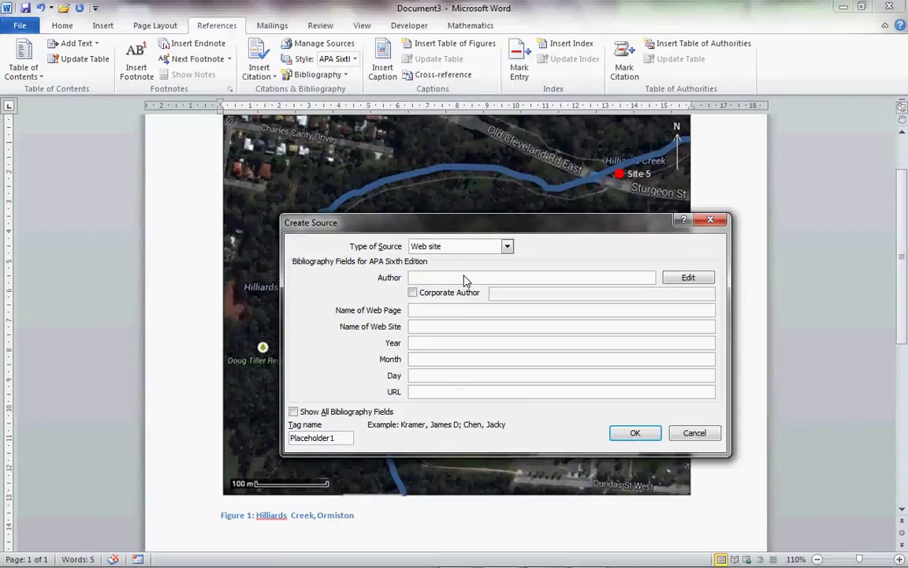
{"action": "left_click", "coordinate": [412, 292]}
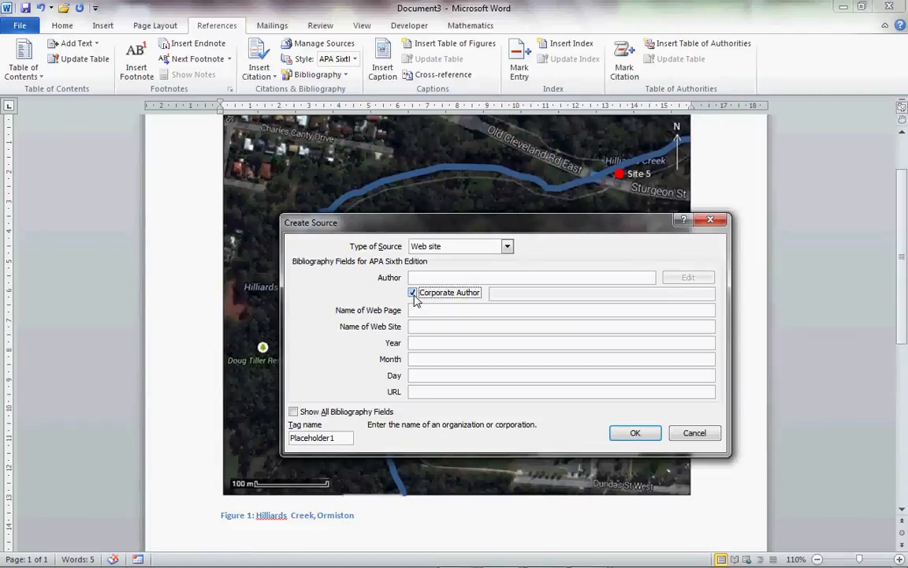
{"action": "left_click", "coordinate": [503, 297]}
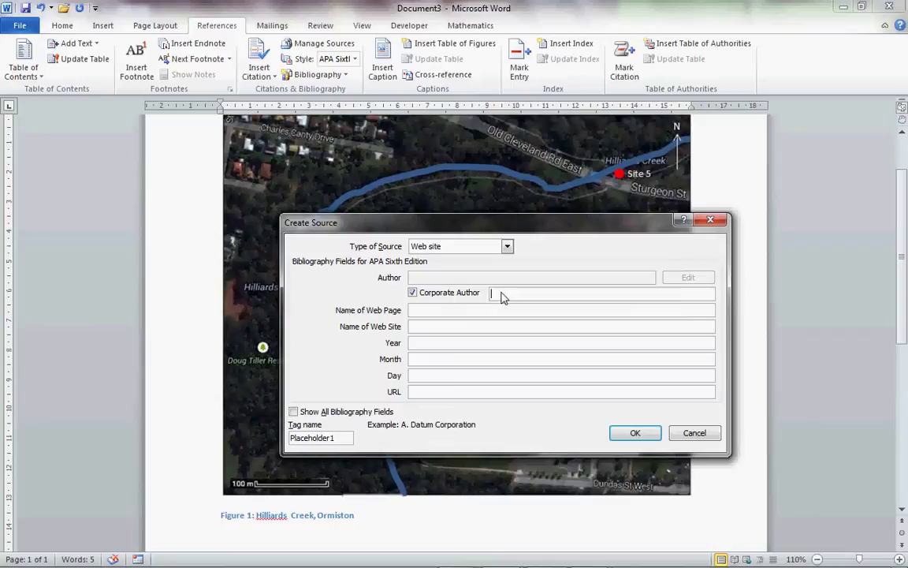
{"action": "type", "text": "Google"}
- Enter page name 'Hilliards Creek Ormiston', site name 'Google Maps' and year 2013
{"action": "left_click", "coordinate": [427, 312]}
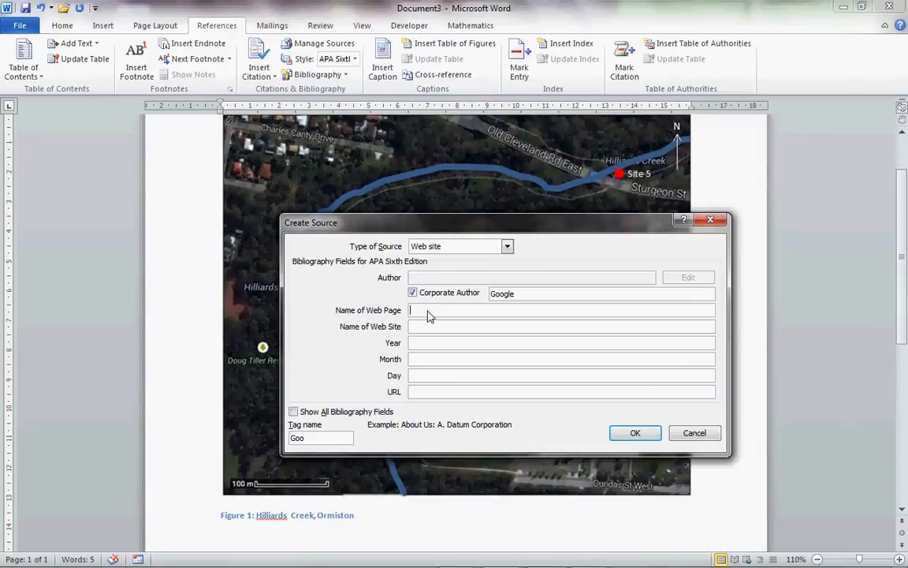
{"action": "type", "text": "Hilliards Creek Ormiston"}
{"action": "left_click", "coordinate": [422, 330]}
{"action": "type", "text": "Google Maps"}
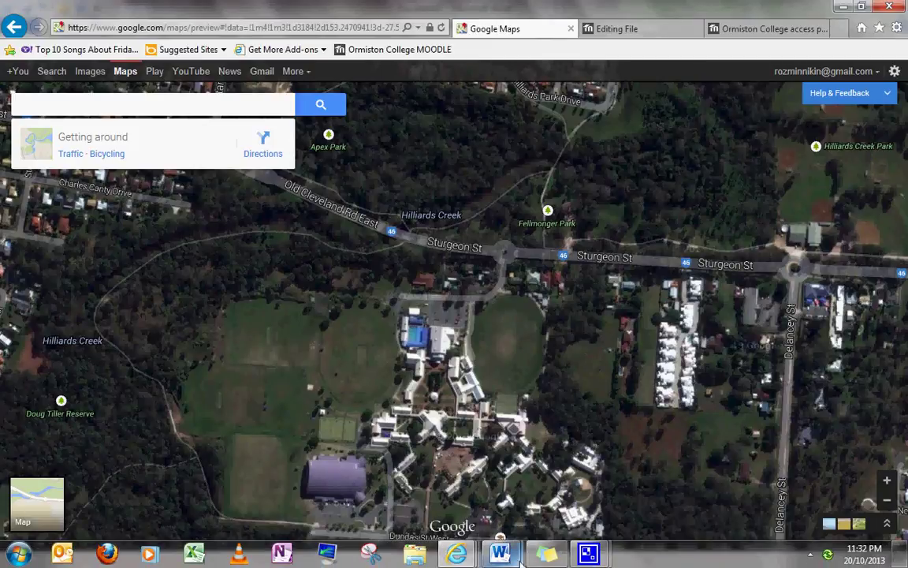
{"action": "left_click", "coordinate": [500, 553]}
{"action": "left_click", "coordinate": [573, 511]}
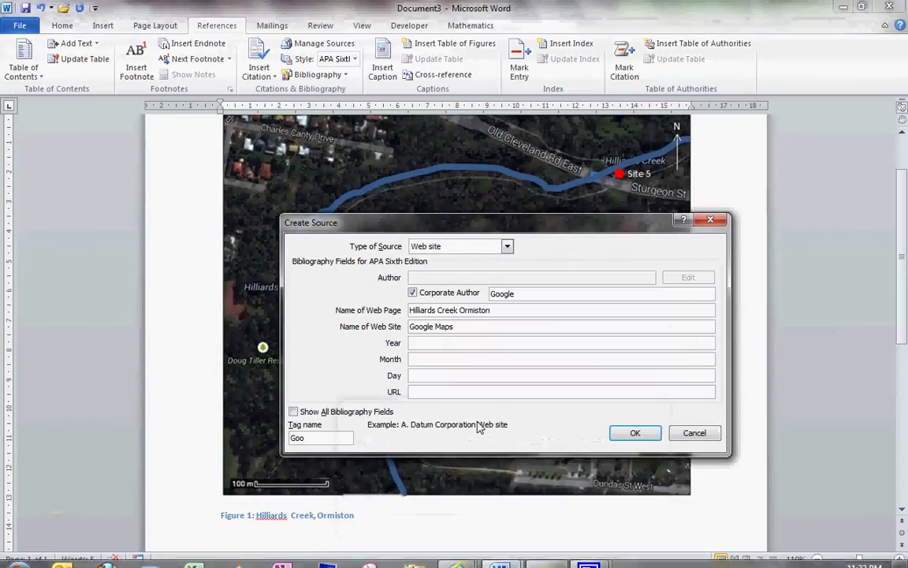
{"action": "left_click", "coordinate": [422, 343]}
{"action": "type", "text": "2013"}
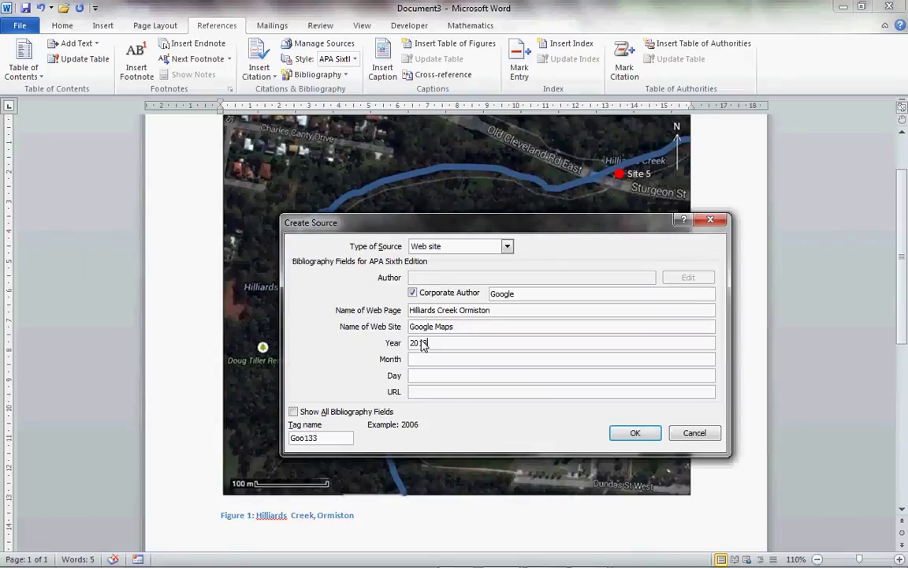
- Paste the Google Maps page address as the source URL and insert the citation
{"action": "left_click", "coordinate": [419, 393]}
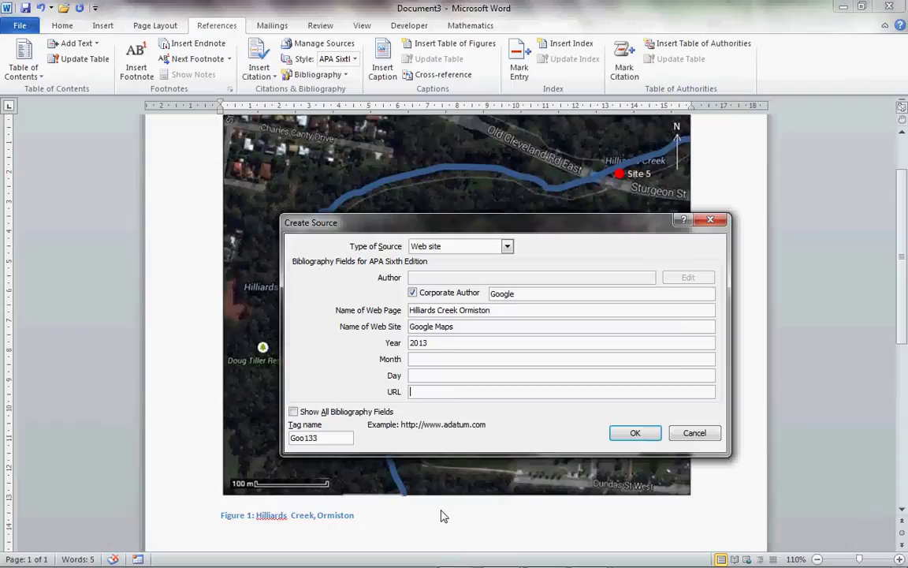
{"action": "mouse_move", "coordinate": [462, 559]}
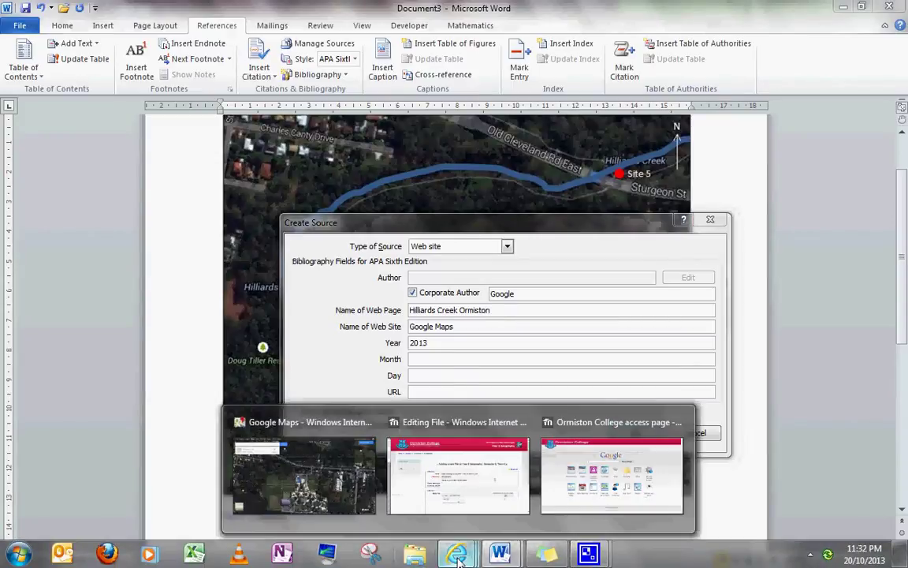
{"action": "left_click", "coordinate": [334, 487]}
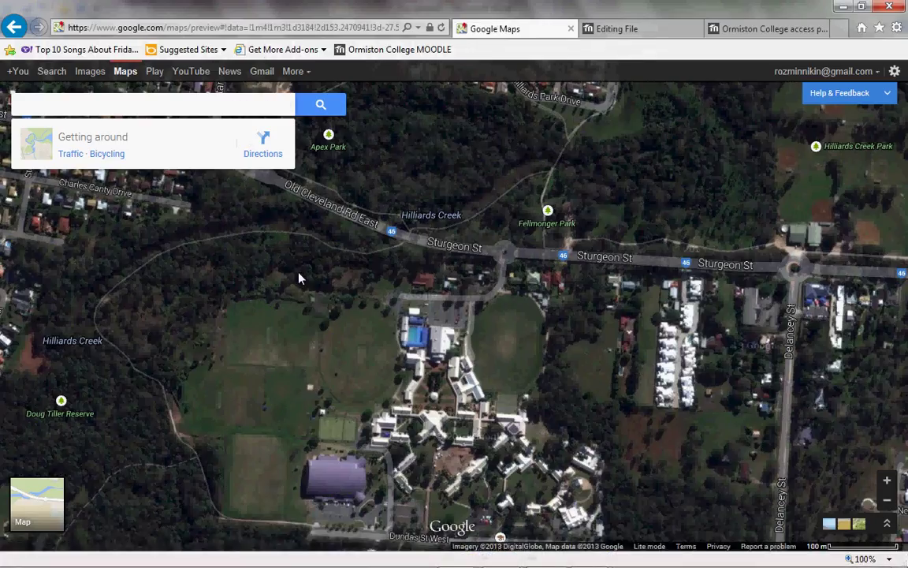
{"action": "left_click", "coordinate": [307, 28]}
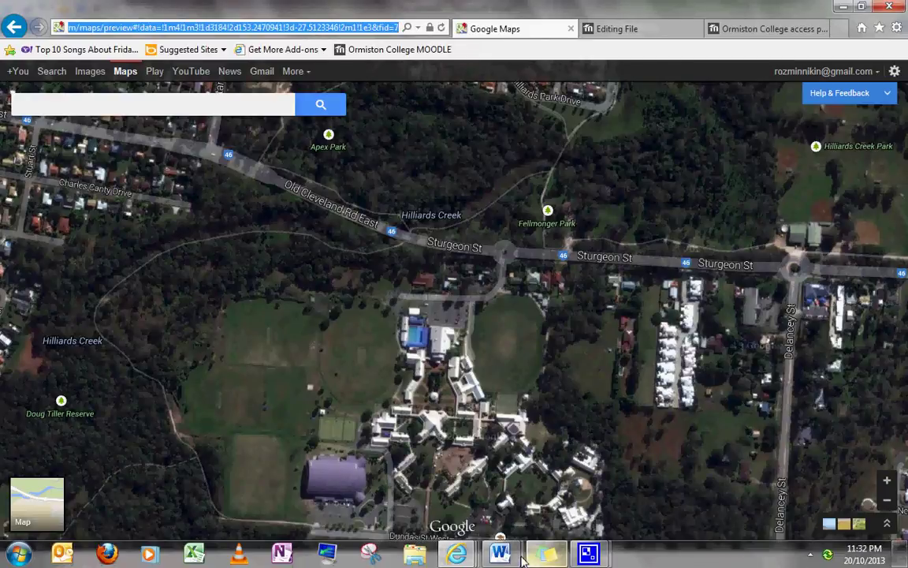
{"action": "mouse_move", "coordinate": [511, 558]}
{"action": "left_click", "coordinate": [524, 442]}
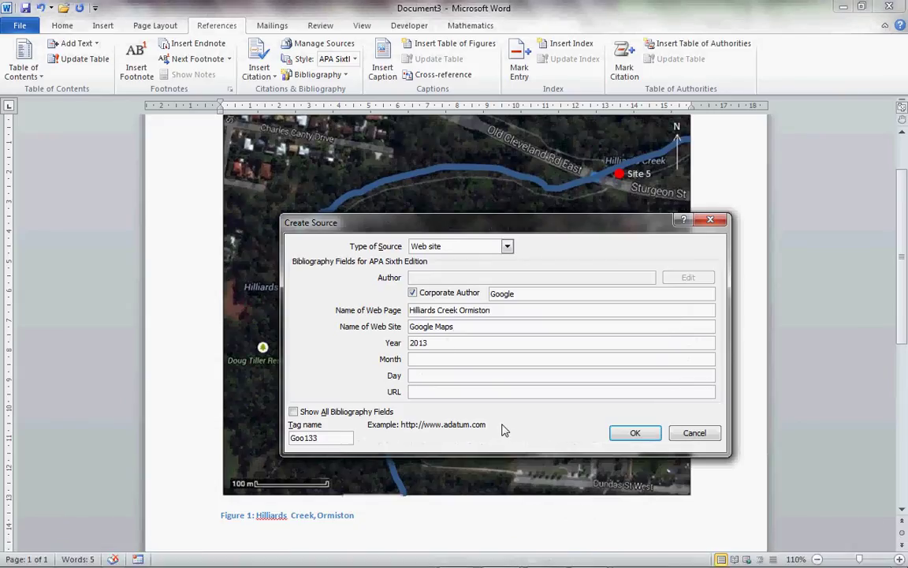
{"action": "key", "text": "ctrl+v"}
{"action": "left_click", "coordinate": [635, 432]}
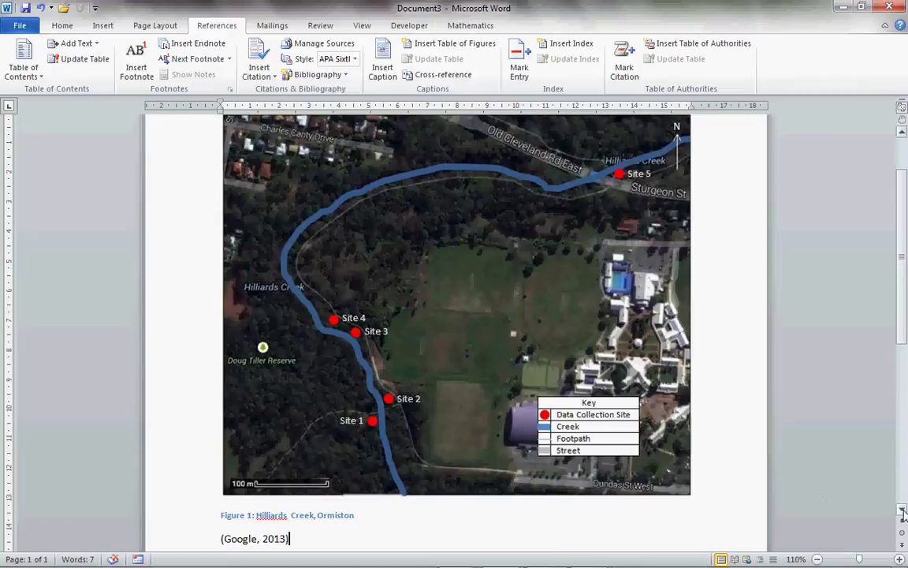
- Turn the caption and citation text black
{"action": "left_click", "coordinate": [903, 510]}
{"action": "left_click", "coordinate": [903, 510]}
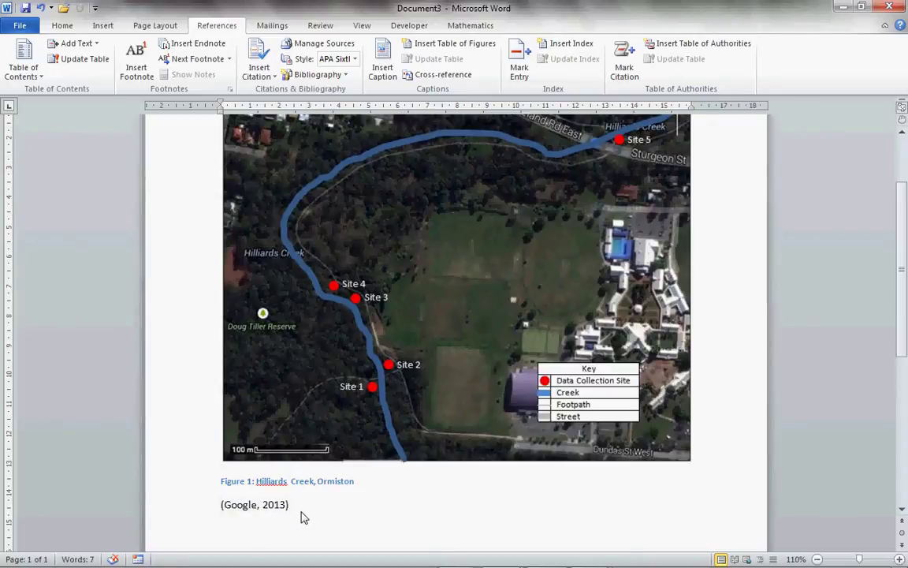
{"action": "left_click_drag", "start_coordinate": [294, 509], "coordinate": [224, 484]}
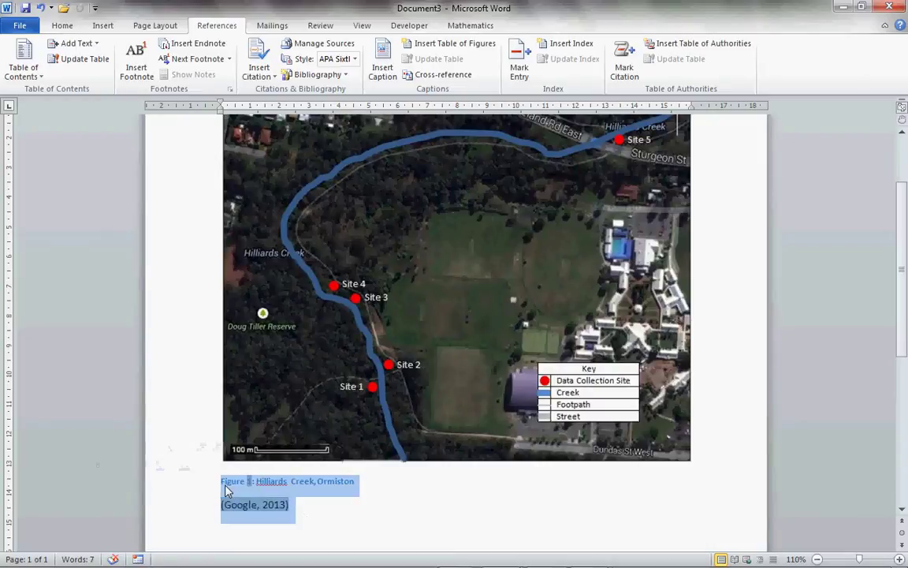
{"action": "left_click", "coordinate": [62, 25]}
{"action": "left_click", "coordinate": [280, 73]}
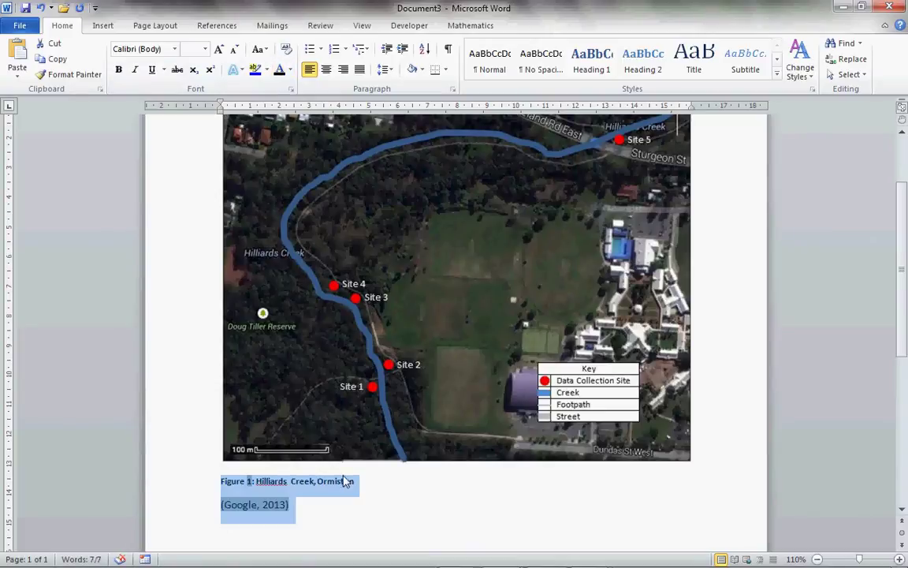
{"action": "left_click", "coordinate": [377, 494]}
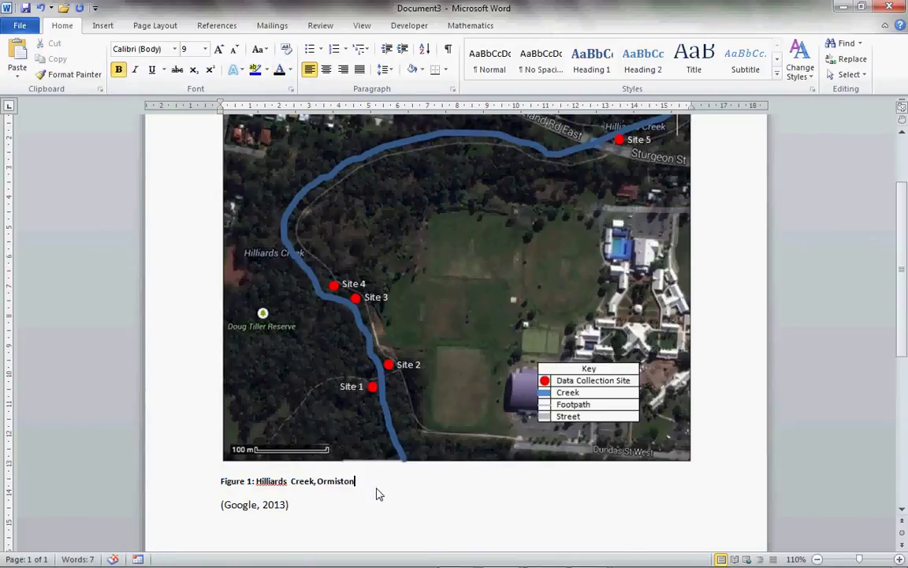
- Grow the 'Figure 1: Hilliards Creek, Ormiston' caption from 9 pt to 11 pt
{"action": "left_click_drag", "start_coordinate": [381, 486], "coordinate": [225, 490]}
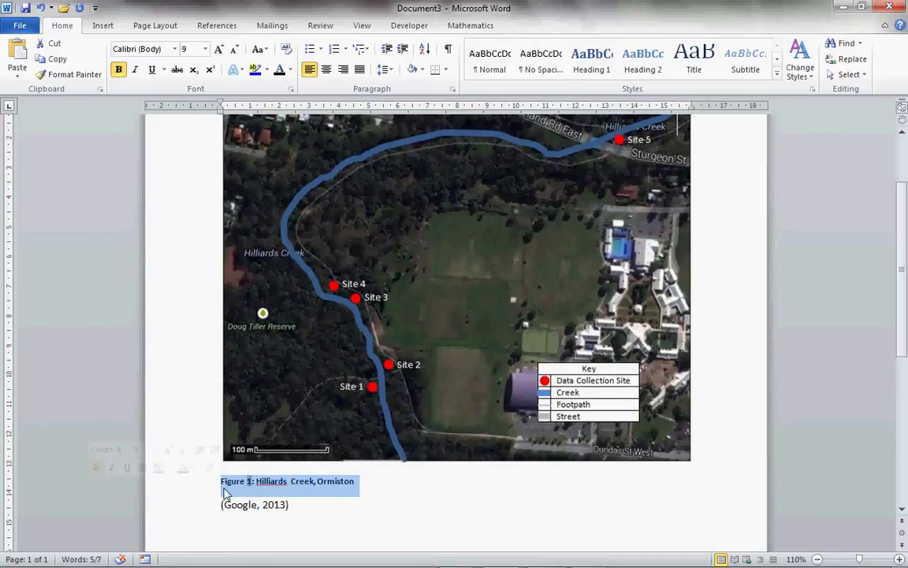
{"action": "left_click", "coordinate": [219, 50]}
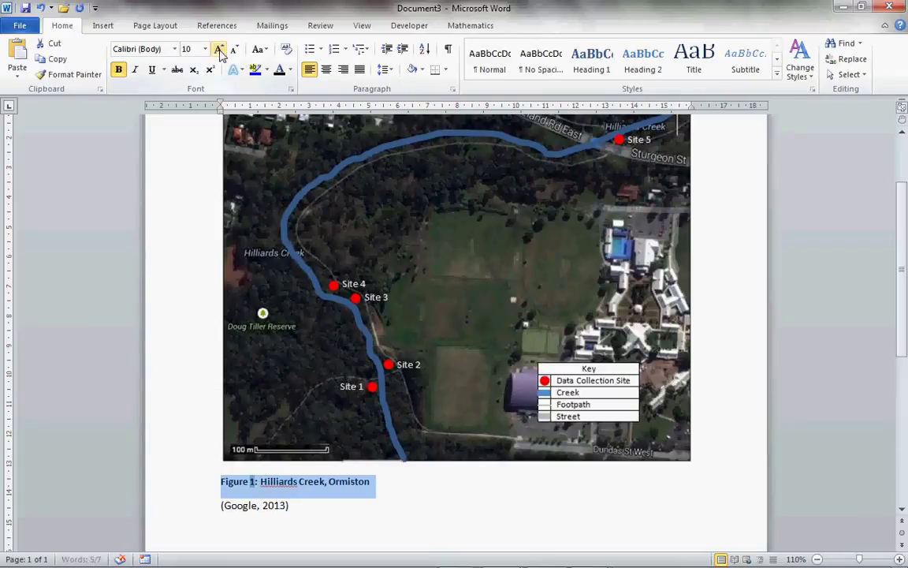
{"action": "left_click", "coordinate": [220, 49]}
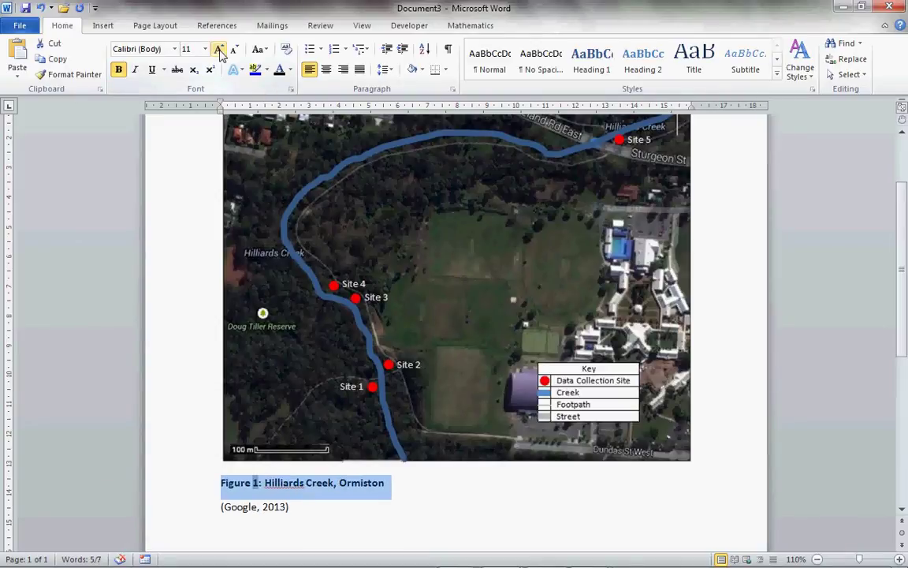
{"action": "left_click", "coordinate": [380, 522]}
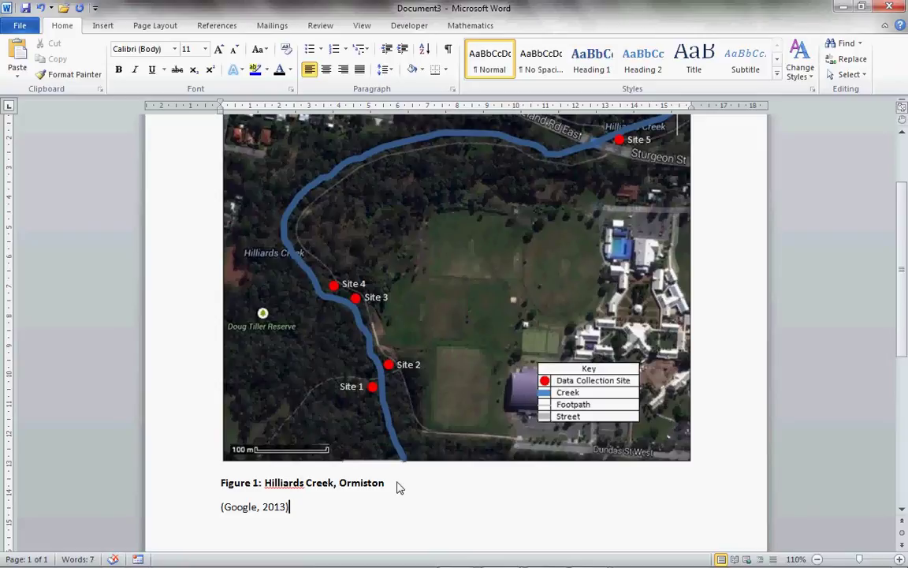
- Shrink the (Google, 2013) citation to 9 pt and add a page break after it
{"action": "triple_click", "coordinate": [284, 514]}
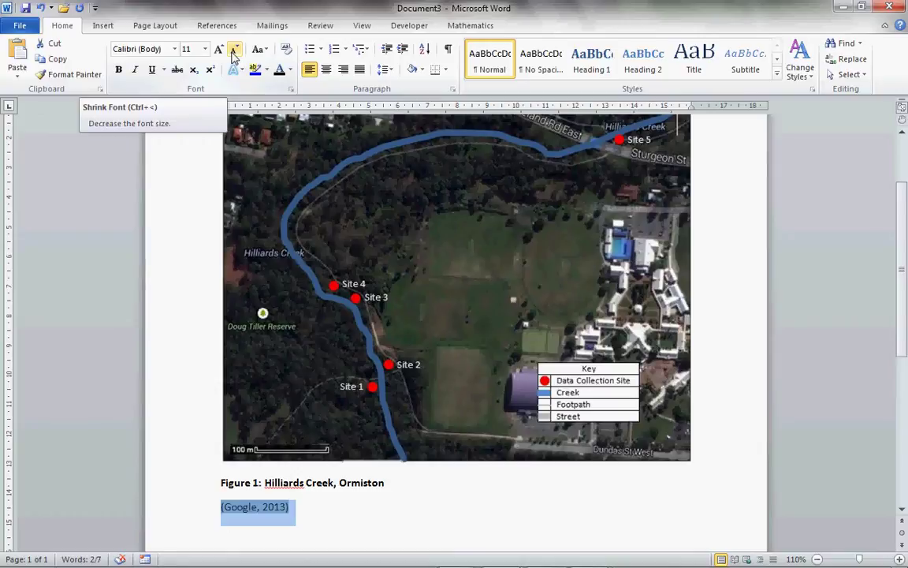
{"action": "left_click", "coordinate": [234, 52]}
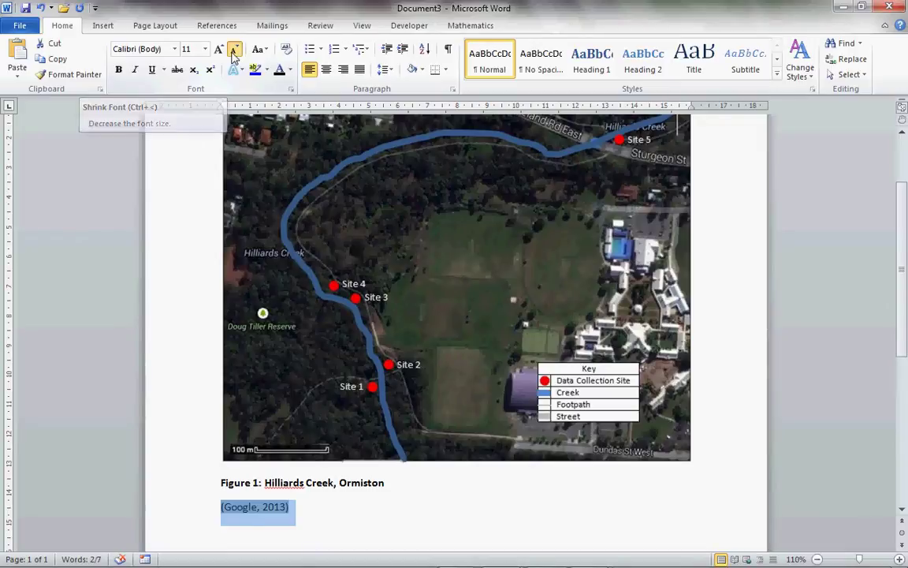
{"action": "left_click", "coordinate": [233, 53]}
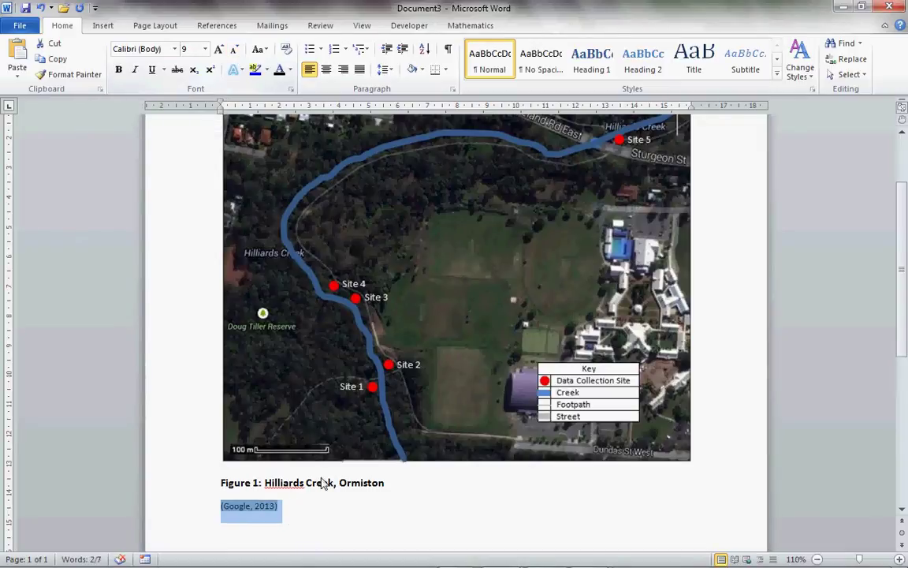
{"action": "left_click", "coordinate": [312, 520]}
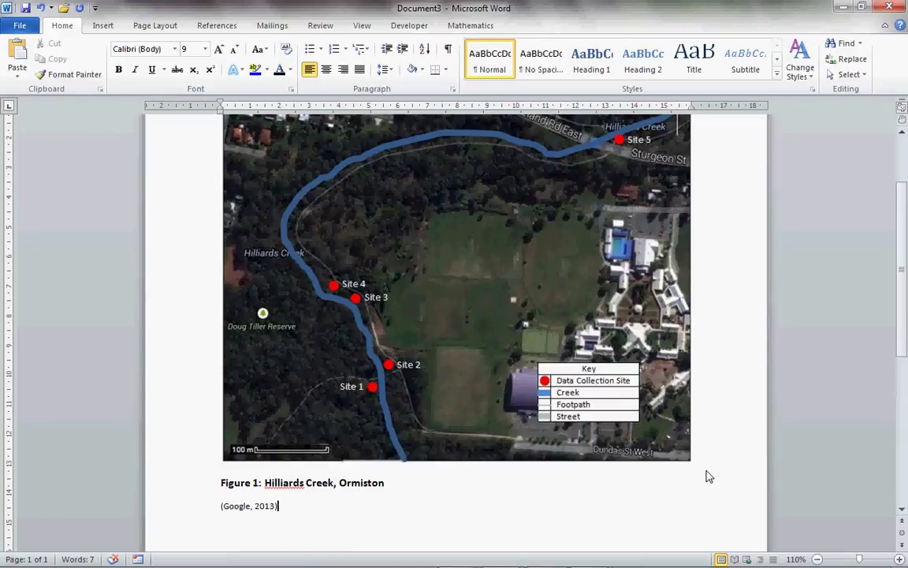
{"action": "key", "text": "ctrl+Return"}
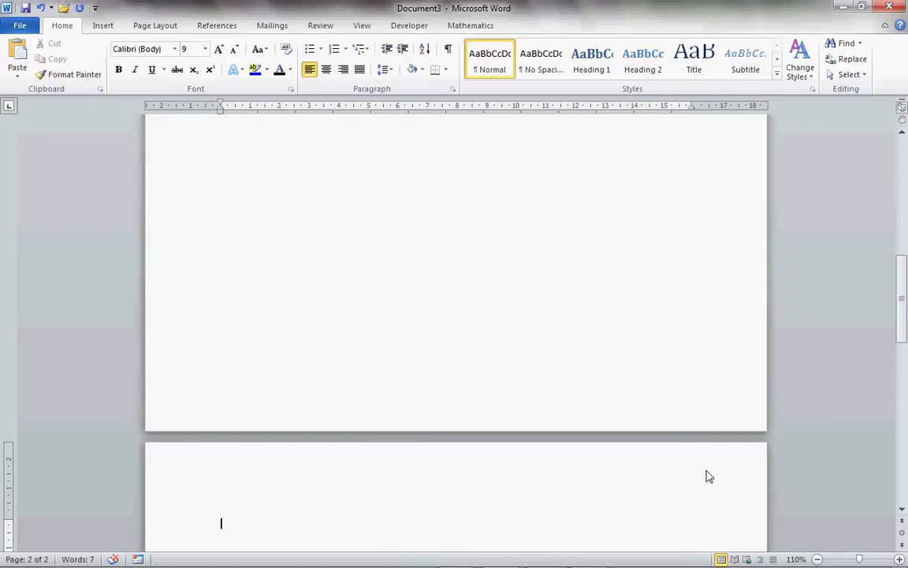
- Insert the built-in Bibliography gallery item on the second page
{"action": "left_click", "coordinate": [902, 510]}
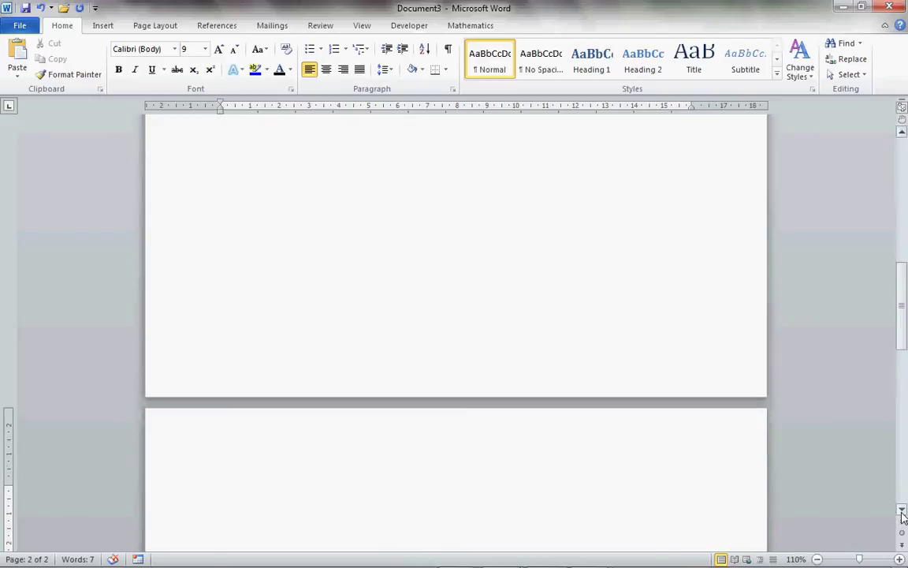
{"action": "left_click", "coordinate": [903, 512]}
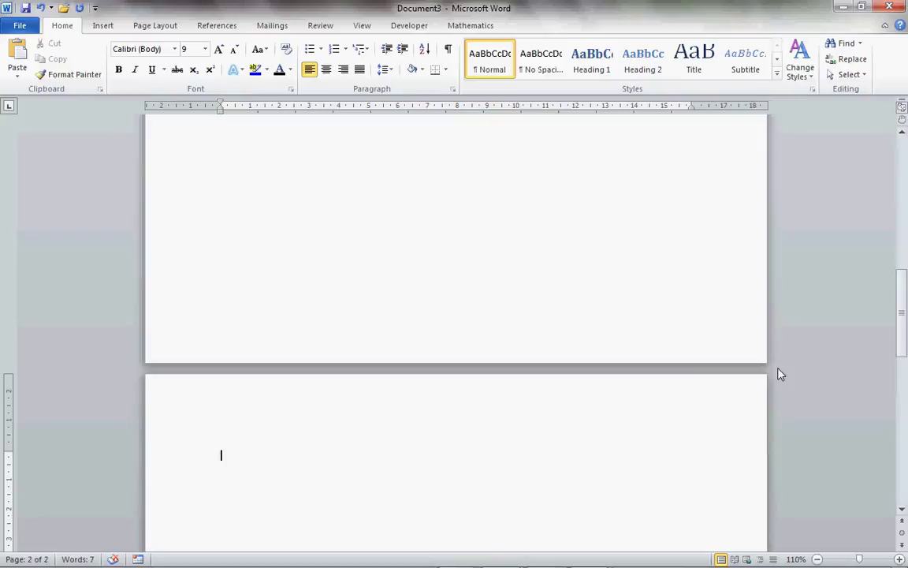
{"action": "left_click", "coordinate": [209, 29]}
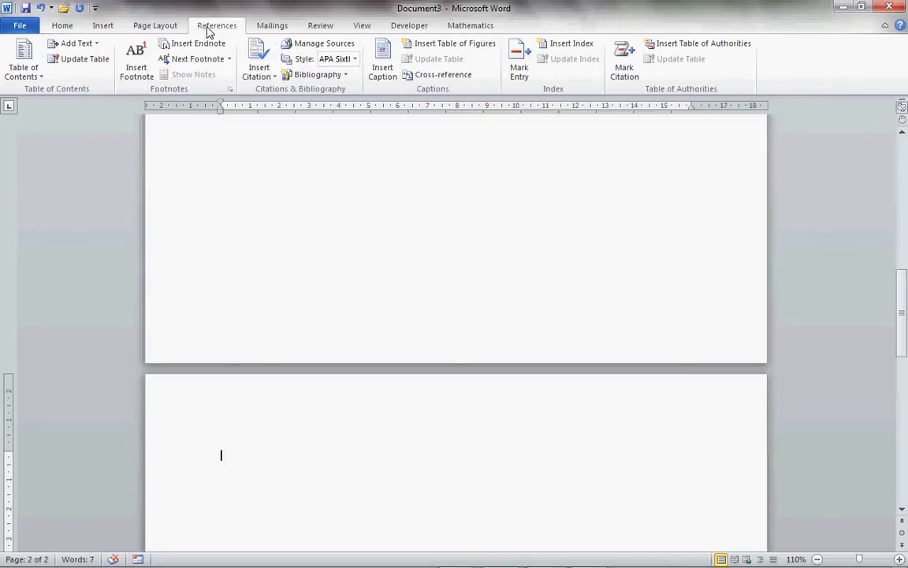
{"action": "left_click", "coordinate": [310, 75]}
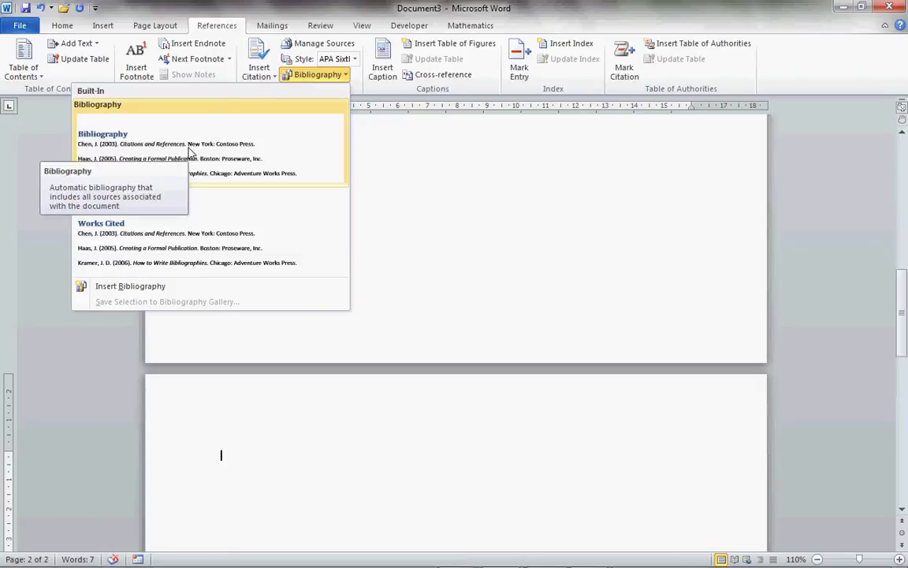
{"action": "left_click", "coordinate": [190, 152]}
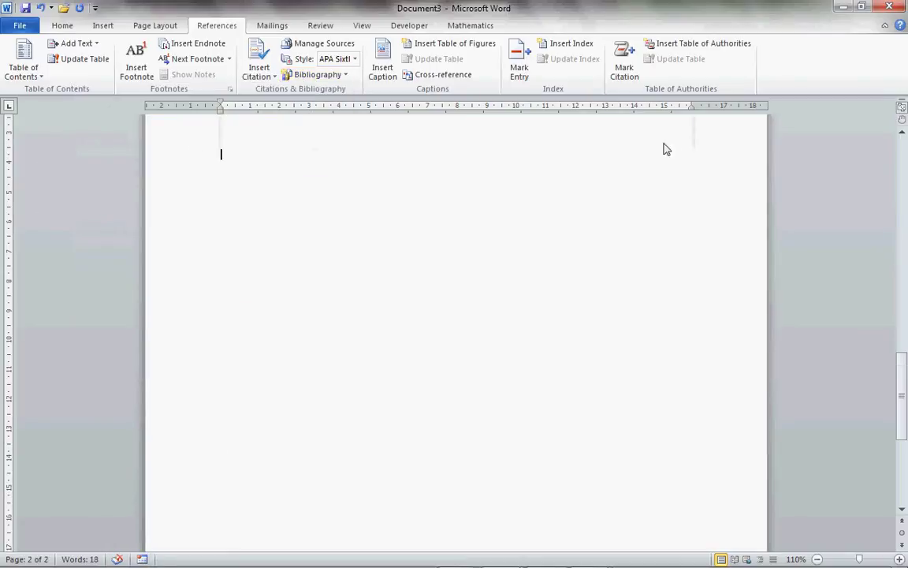
- Show the citation style list for the Google (2013) bibliography entry, currently APA Sixth Edition
{"action": "scroll", "coordinate": [904, 135], "scroll_direction": "up", "scroll_amount": 5}
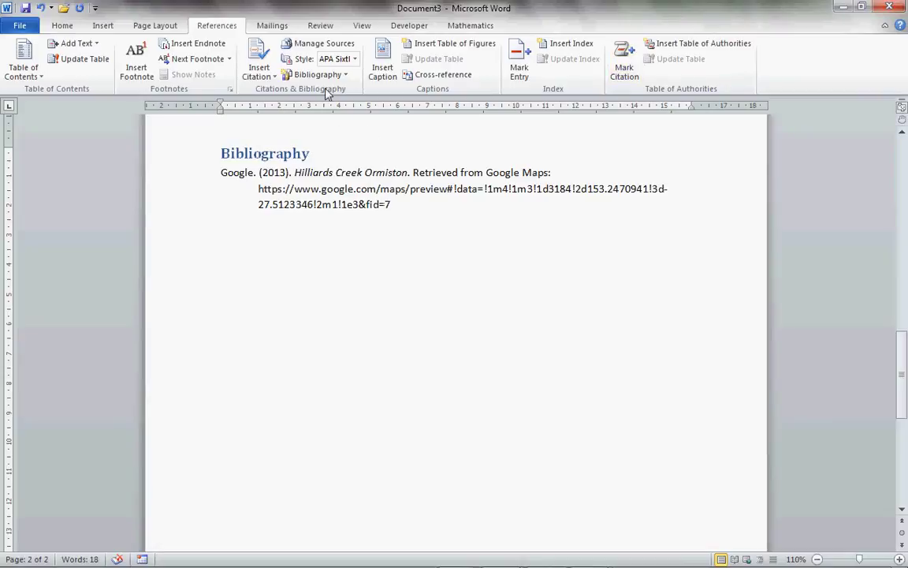
{"action": "left_click", "coordinate": [355, 61]}
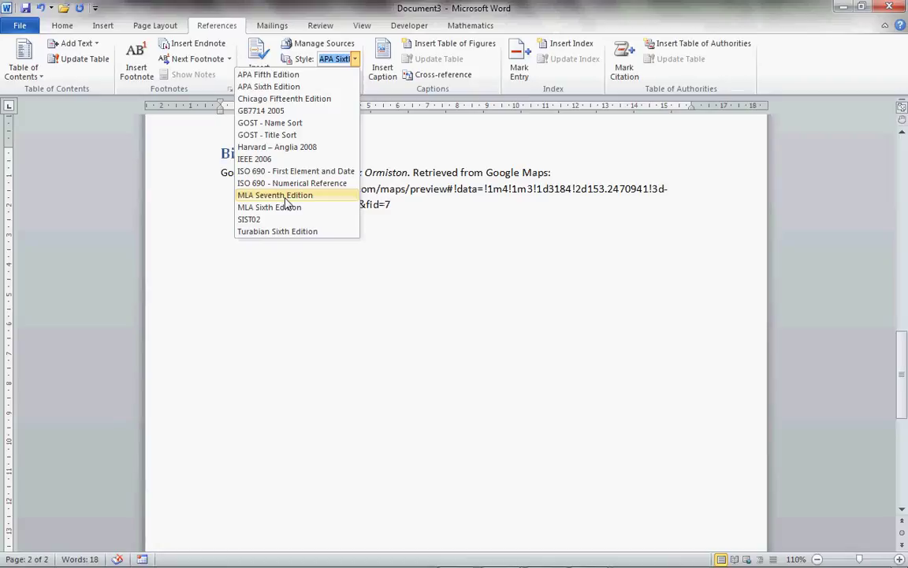
- Dismiss the style list, keeping APA Sixth Edition, and return to the creek map on page 1
{"action": "left_click", "coordinate": [464, 148]}
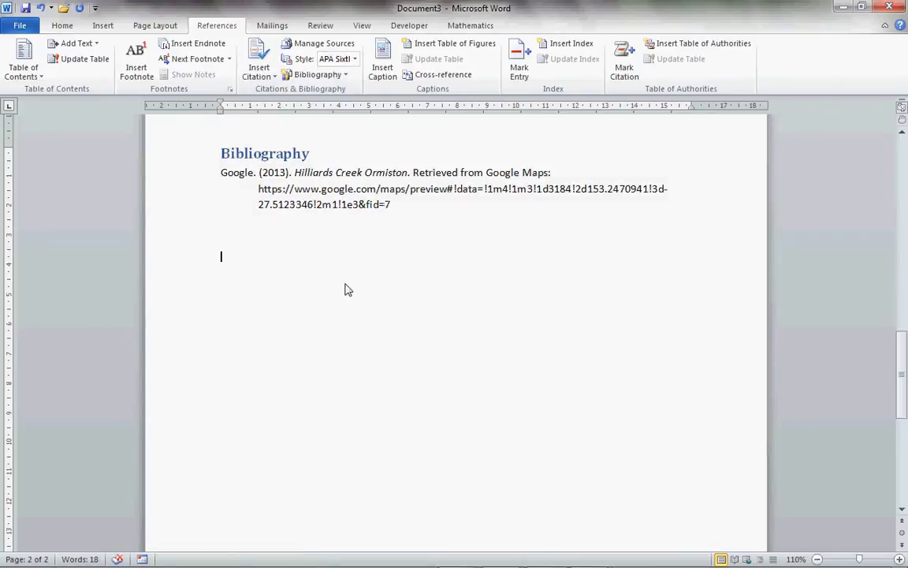
{"action": "scroll", "coordinate": [903, 149], "scroll_direction": "up", "scroll_amount": 10}
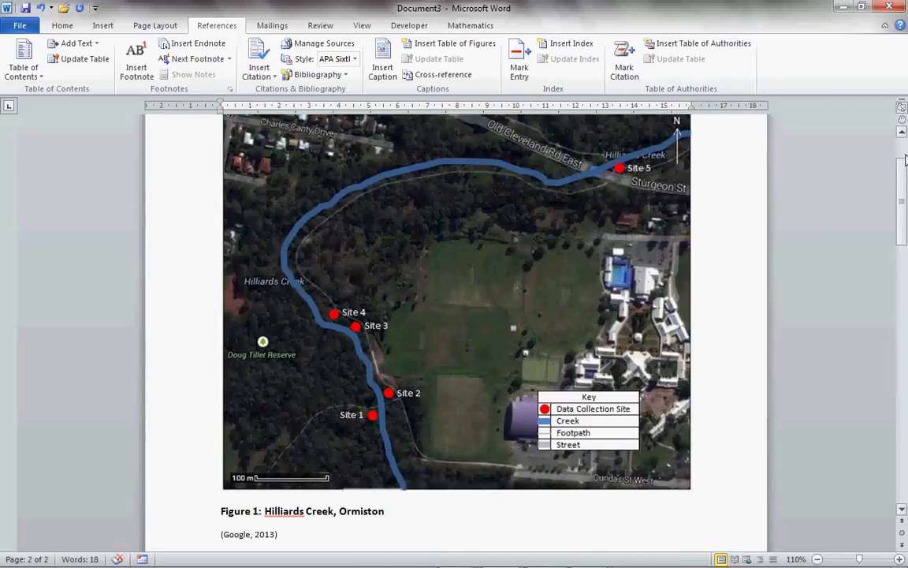
{"action": "scroll", "coordinate": [905, 160], "scroll_direction": "up", "scroll_amount": 2}
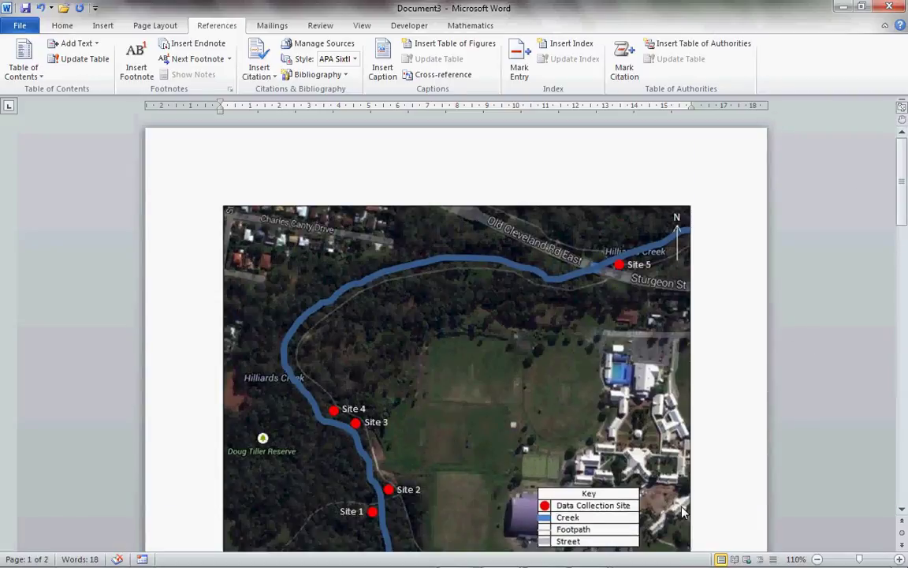
{"action": "mouse_move", "coordinate": [590, 556]}
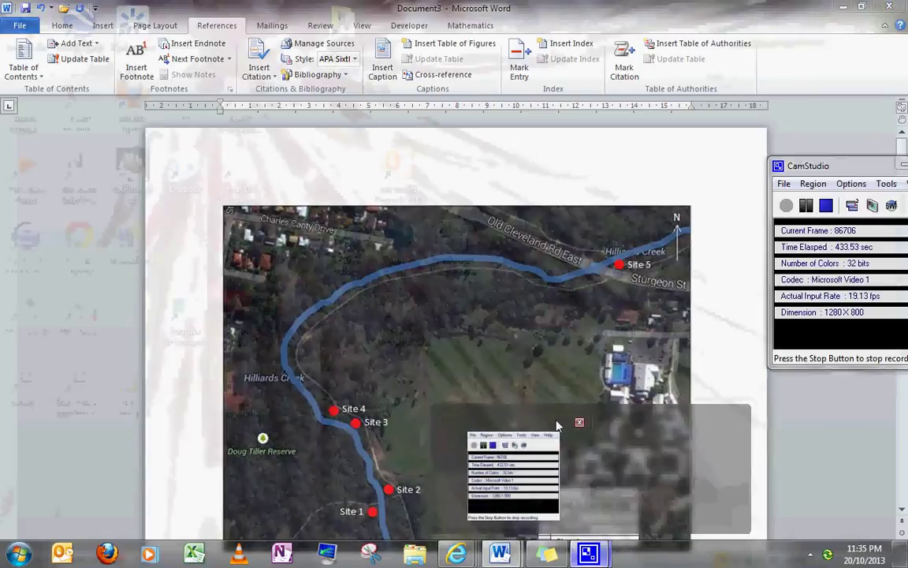
{"action": "left_click", "coordinate": [556, 436]}
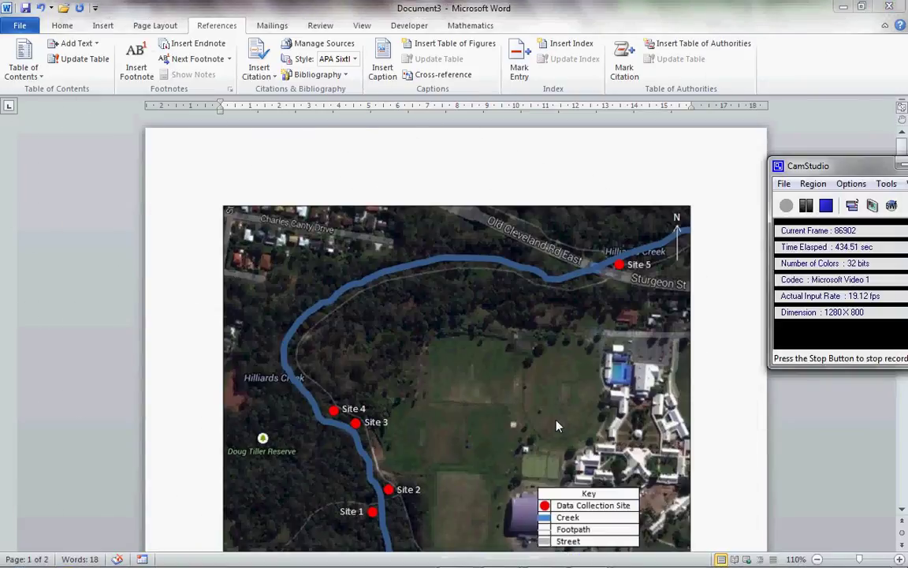